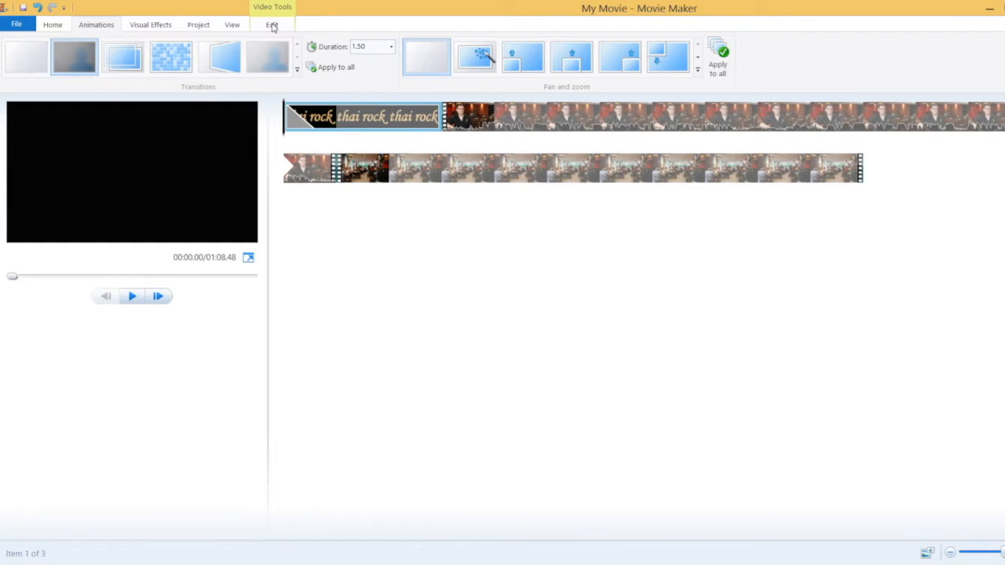
Set the 'thai rock' title card's duration to 4.00 seconds and preview the movie's opening
left_click(272, 25)
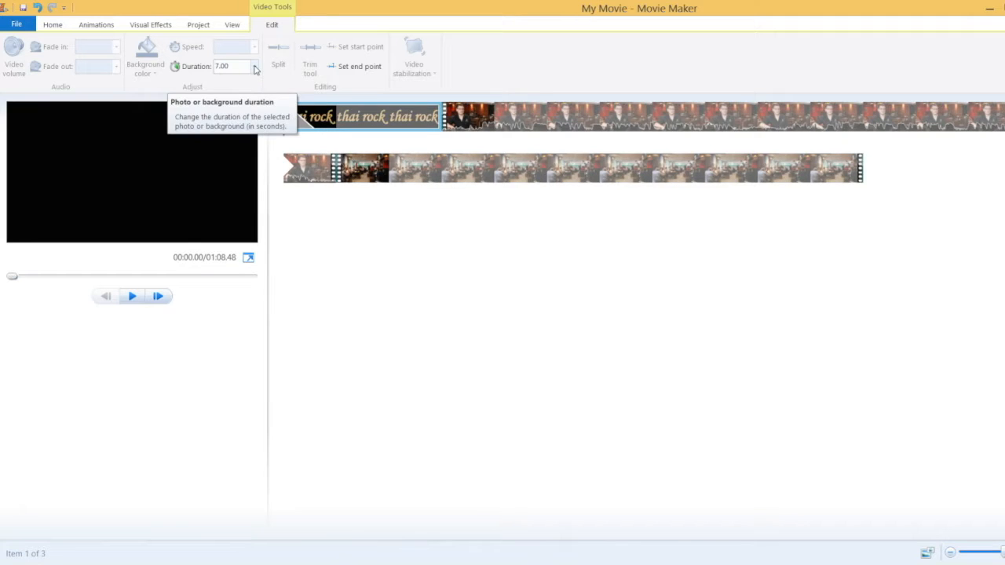
left_click(254, 69)
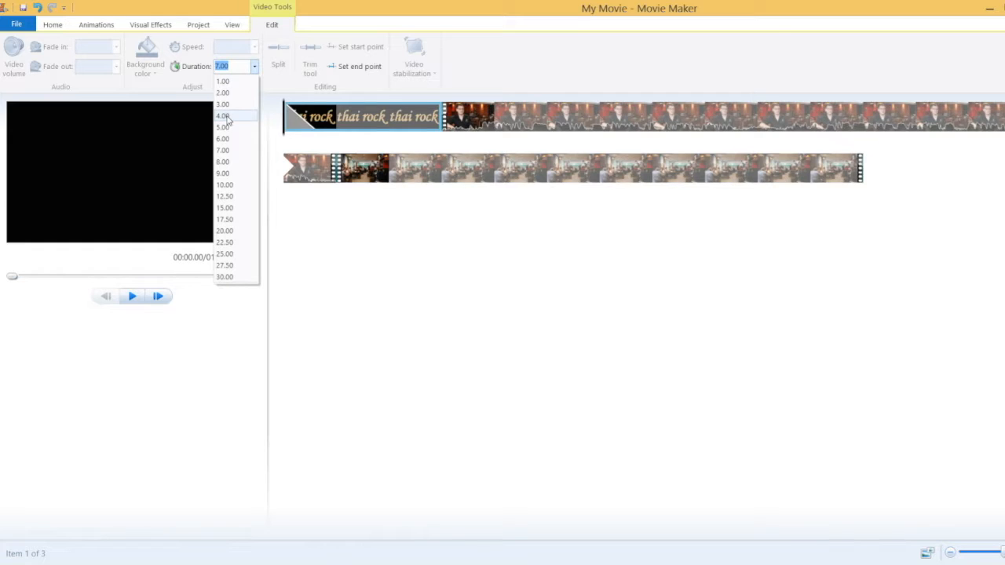
left_click(224, 116)
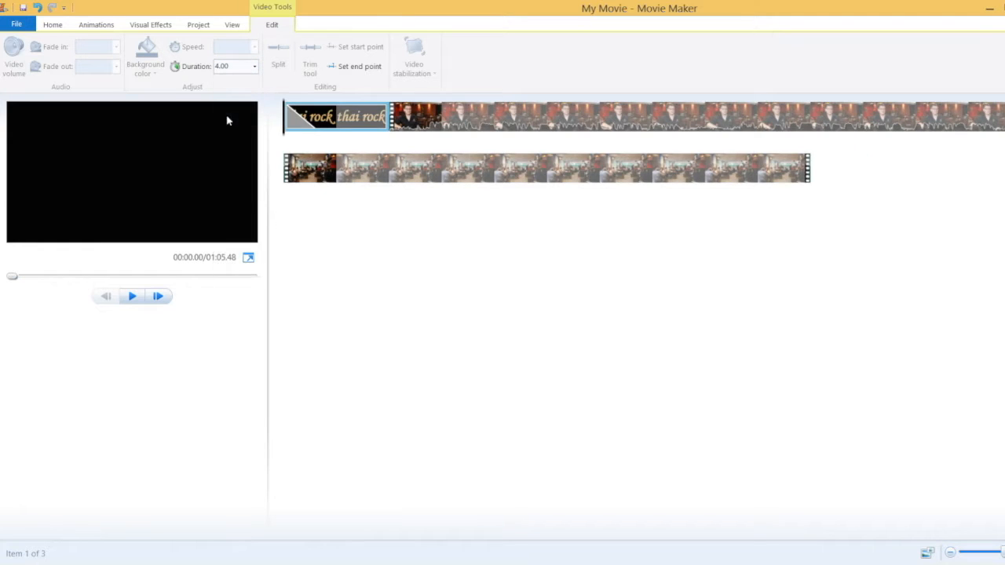
left_click(131, 297)
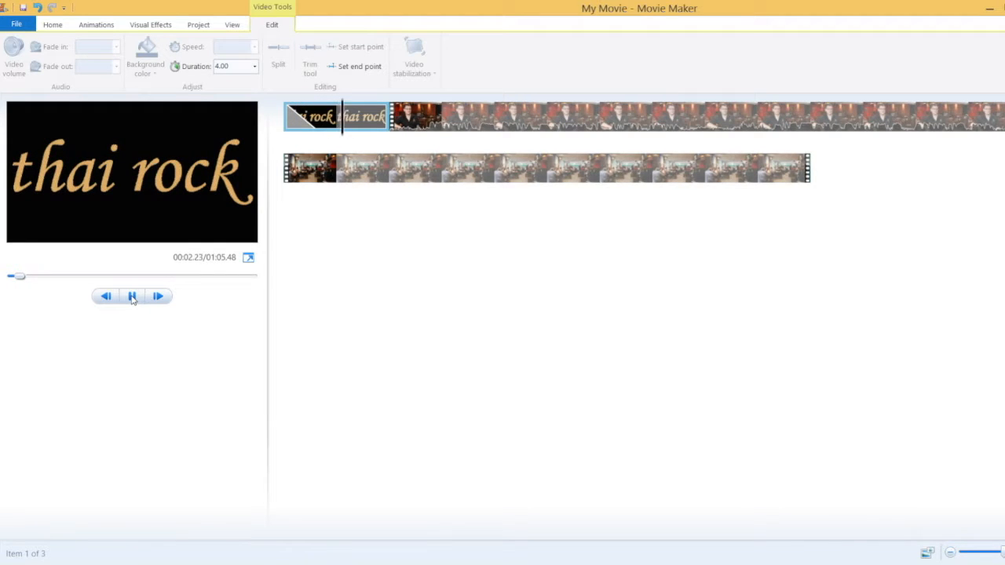
left_click(132, 297)
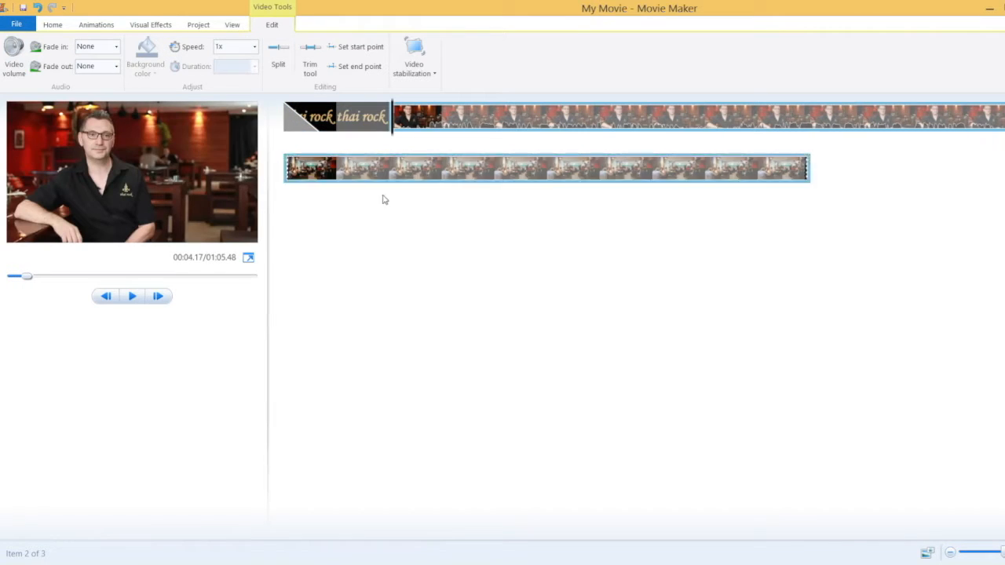
left_click(330, 118)
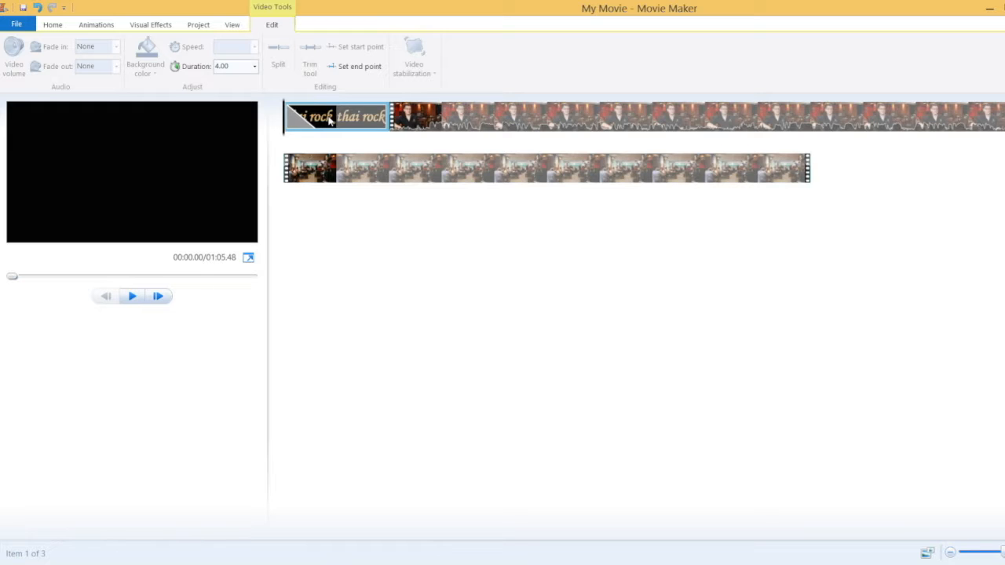
Copy the 'thai rock' title clip, paste it, and move the copy after the restaurant footage
right_click(330, 118)
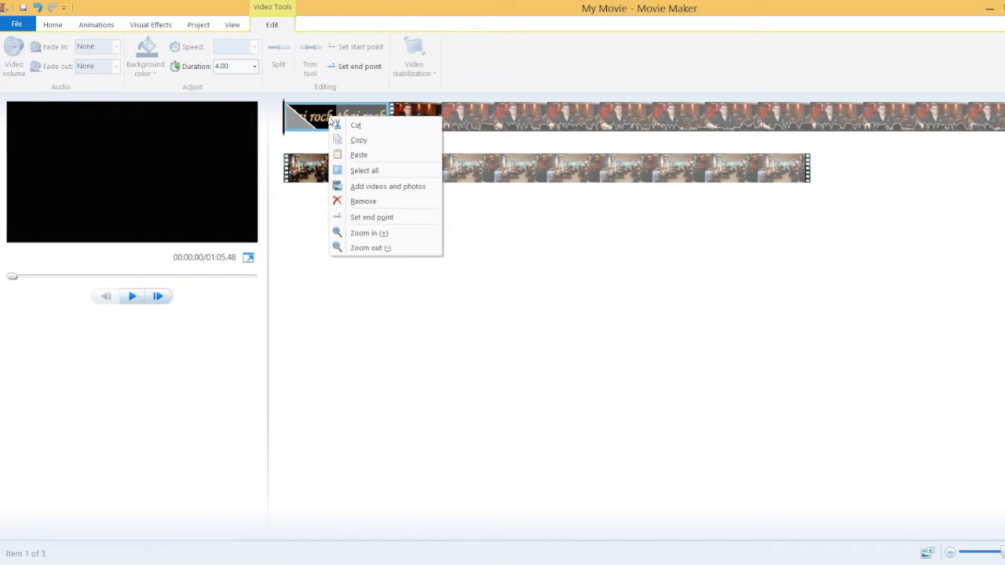
left_click(353, 141)
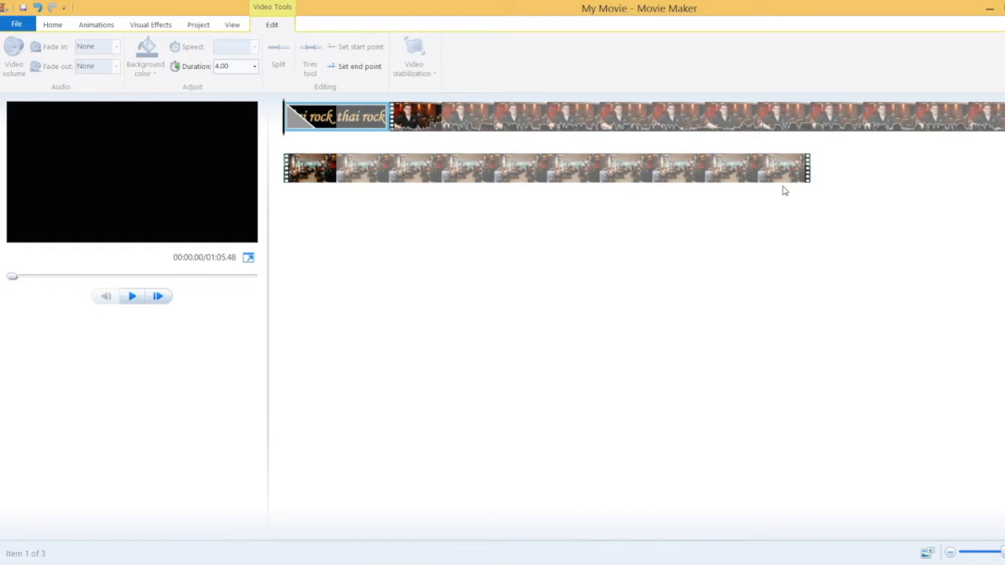
right_click(831, 176)
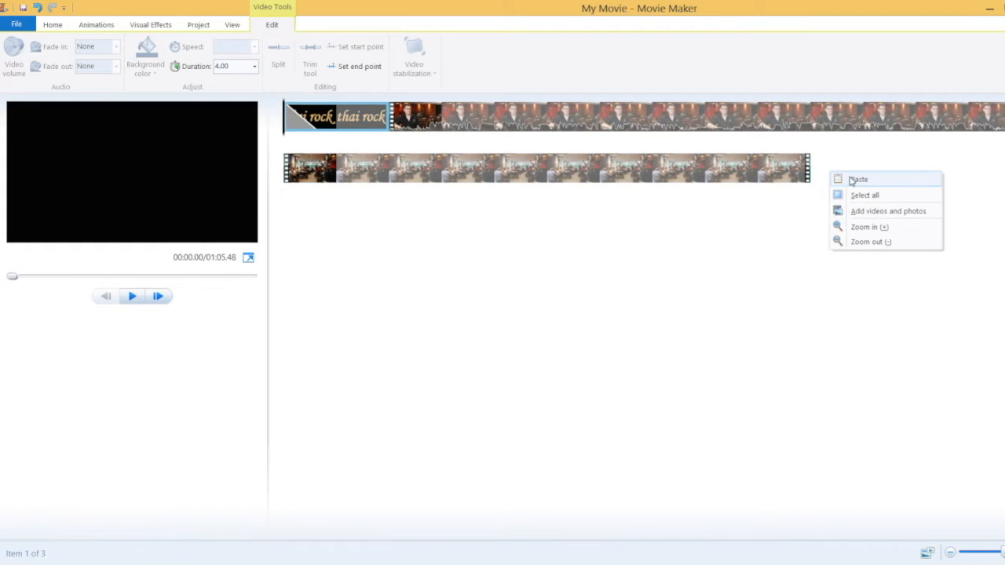
left_click(854, 178)
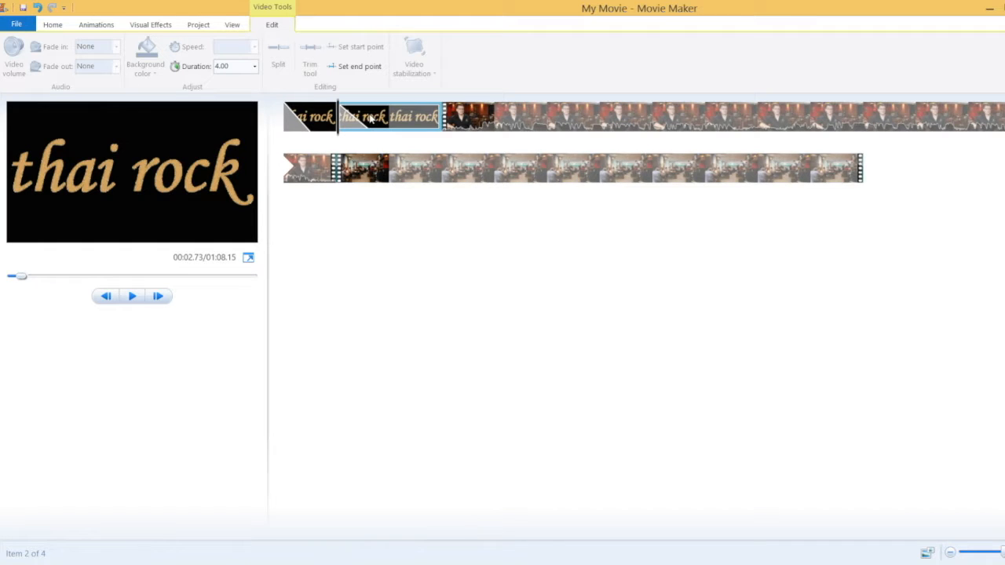
left_click_drag(370, 118, 895, 186)
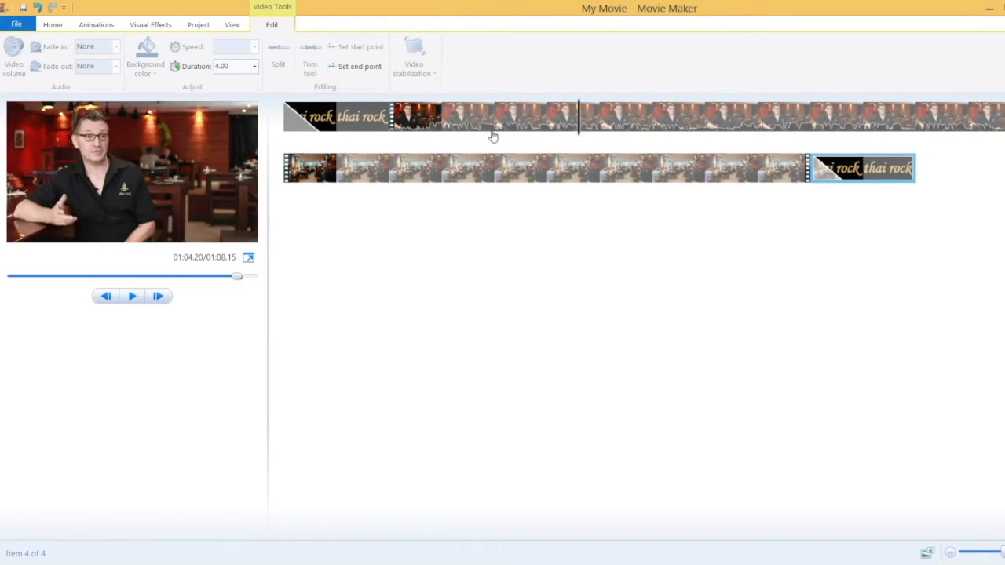
Split the restaurant footage at 00:06.07, leaving a 2.03-second piece after the opening logo
left_click(386, 126)
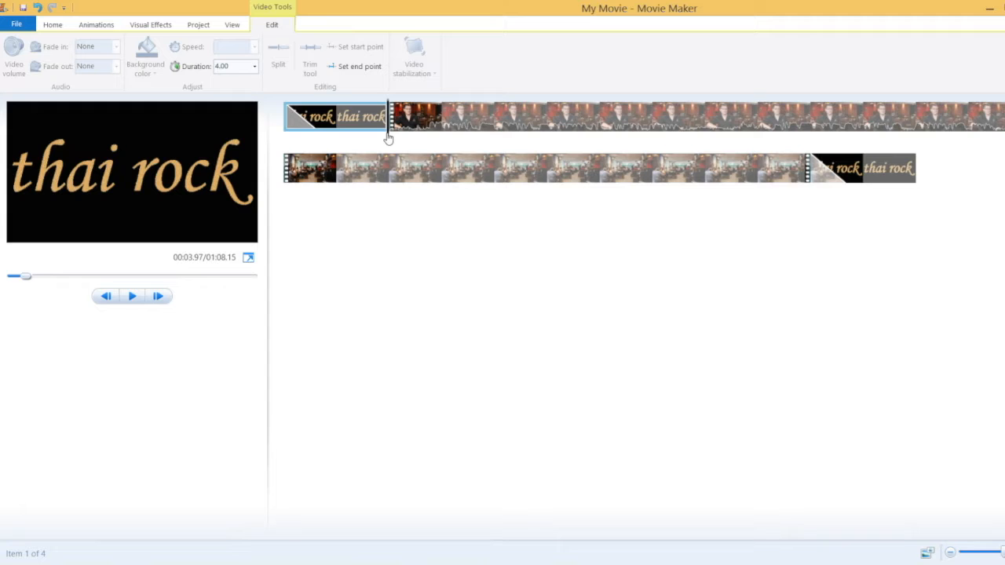
left_click(134, 296)
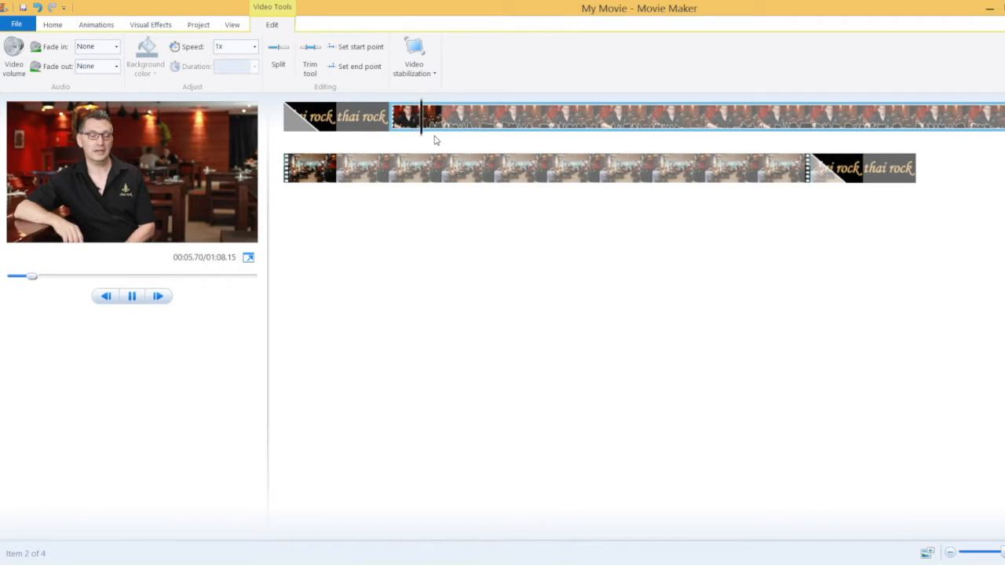
key("space")
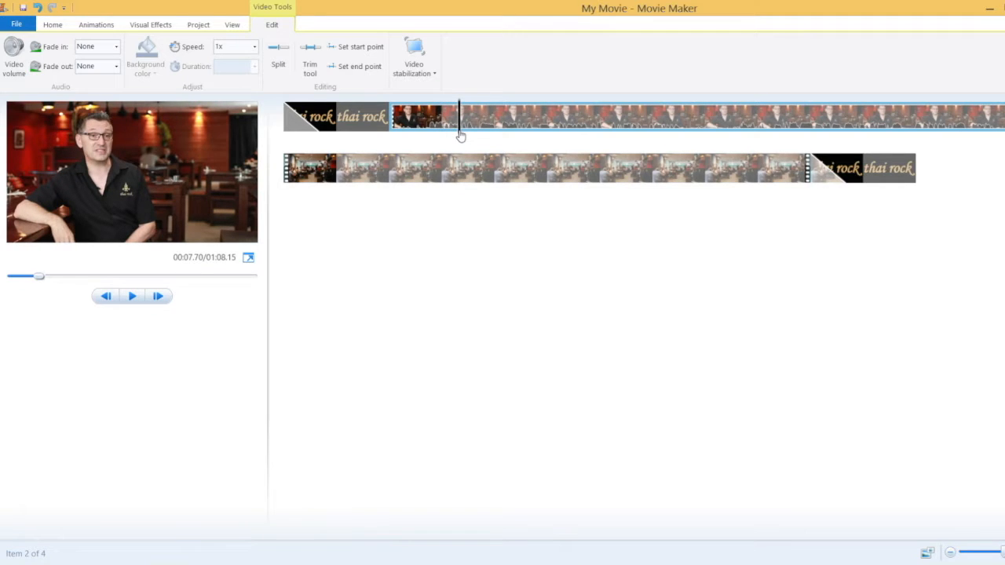
left_click_drag(460, 136, 429, 137)
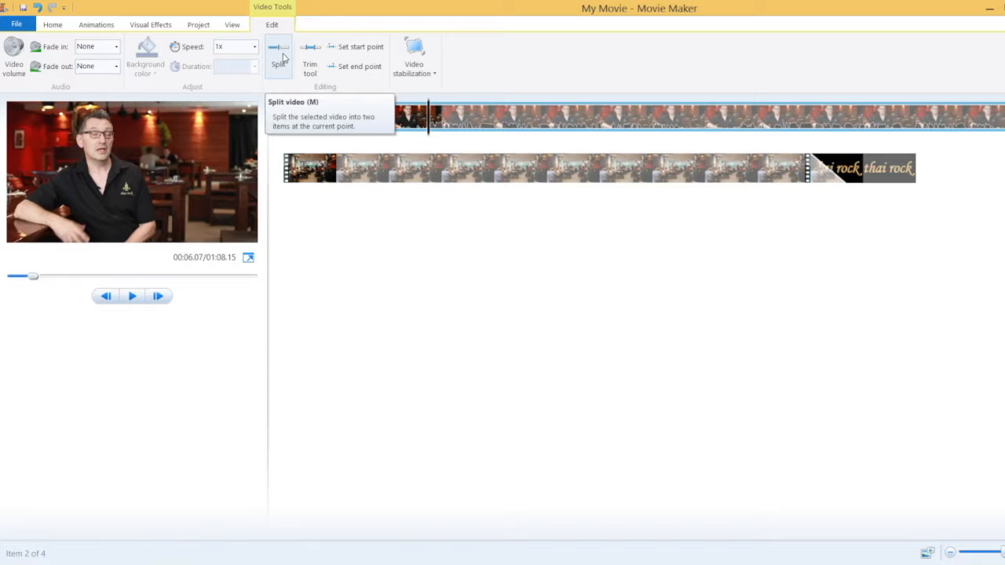
left_click(284, 57)
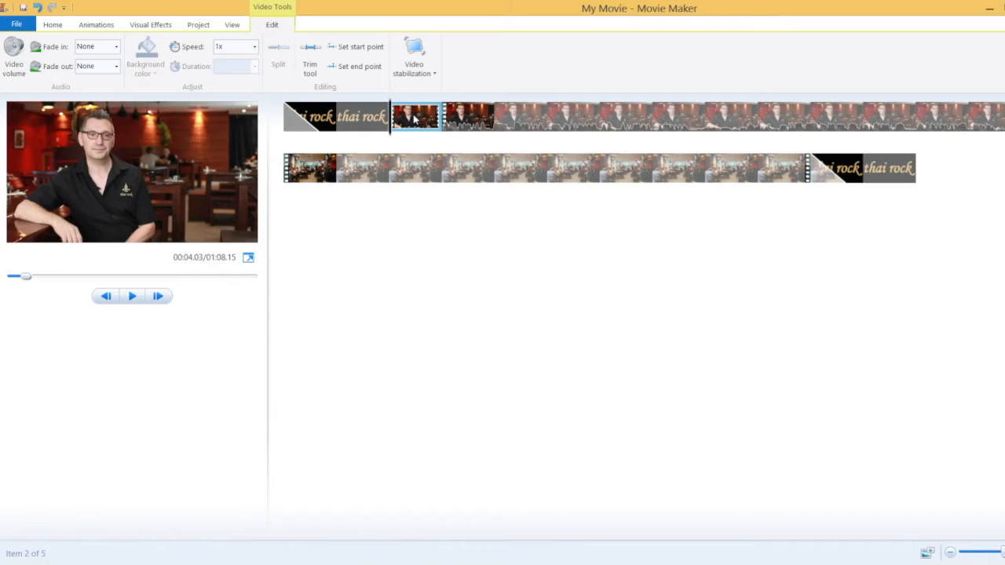
Remove the 2.03-second piece, then split near 00:17 and remove the unwanted section
right_click(416, 119)
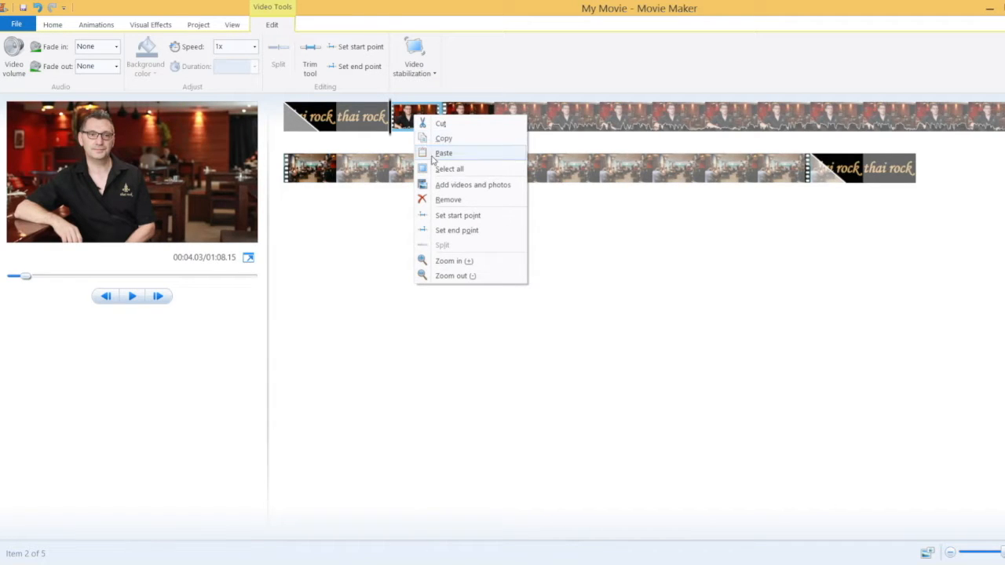
left_click(449, 201)
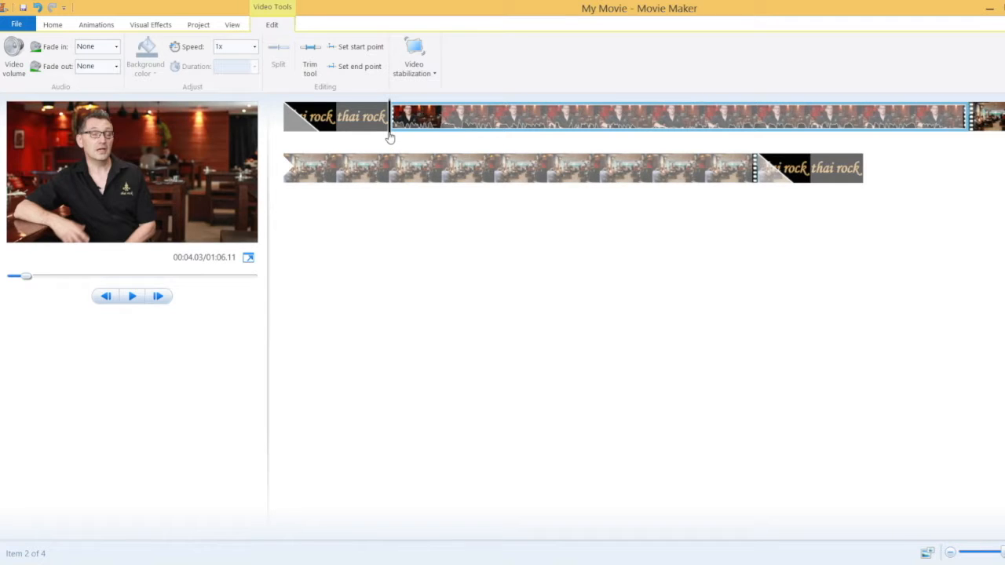
key("space")
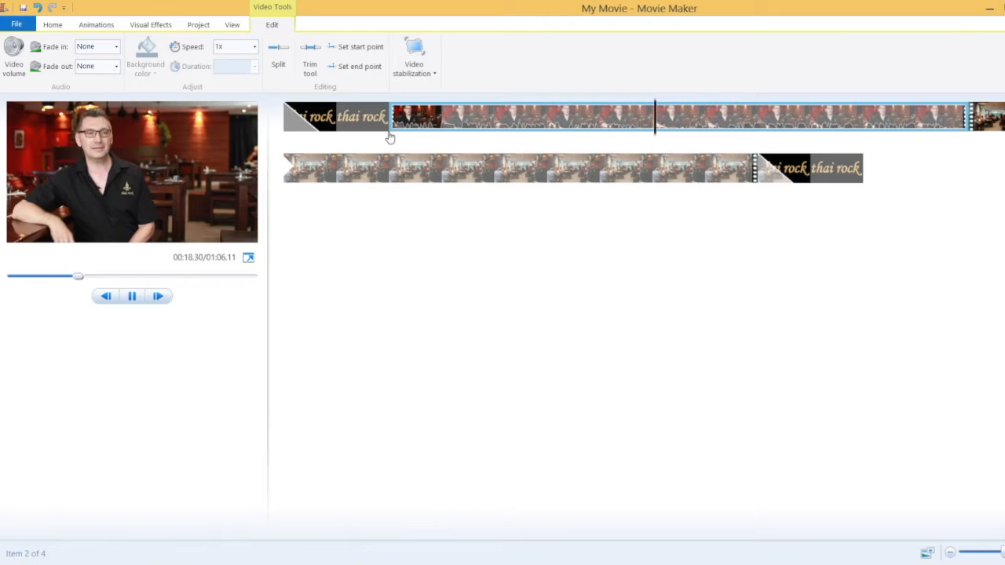
left_click(637, 129)
key("m")
right_click(685, 119)
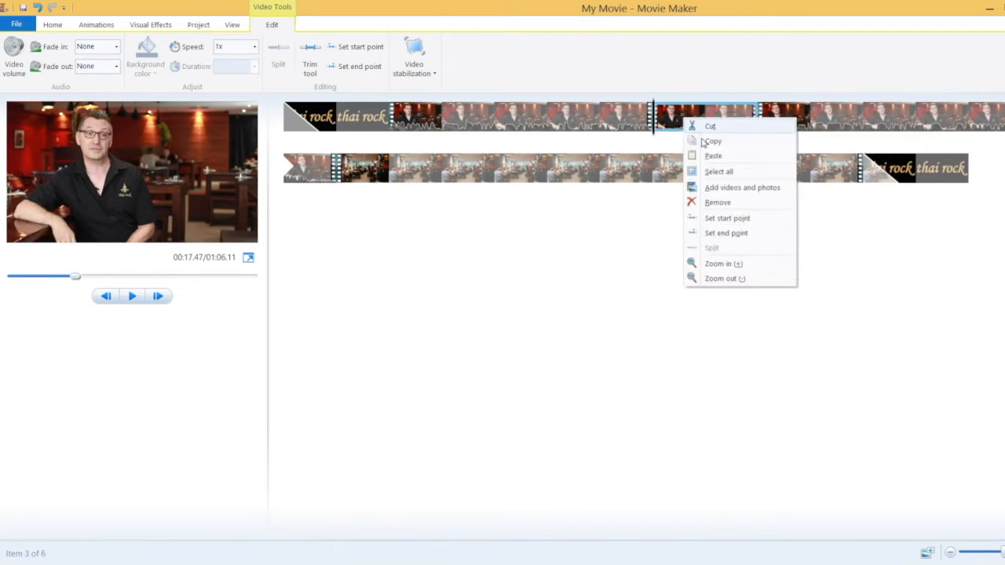
left_click(710, 125)
right_click(682, 118)
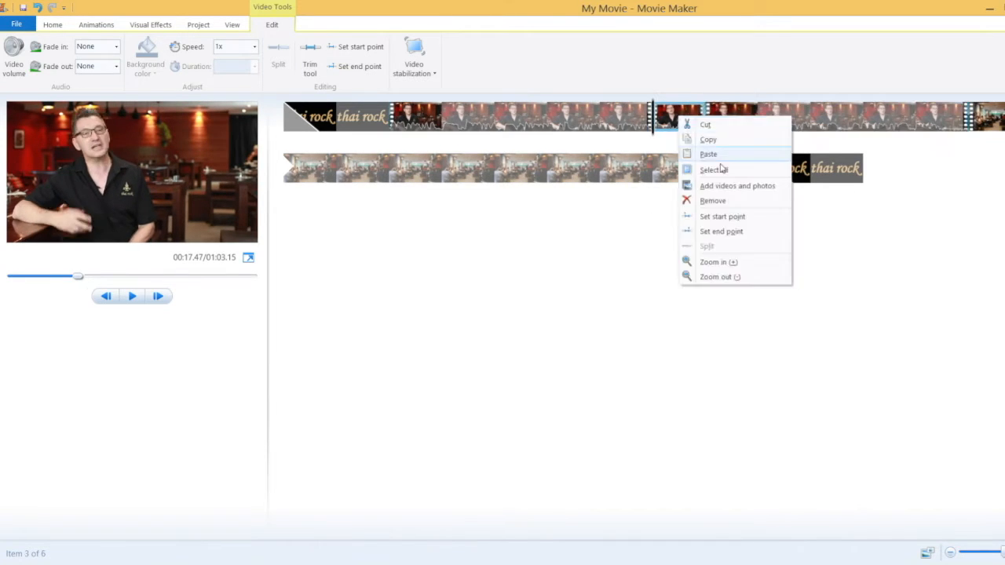
left_click(750, 200)
key("space")
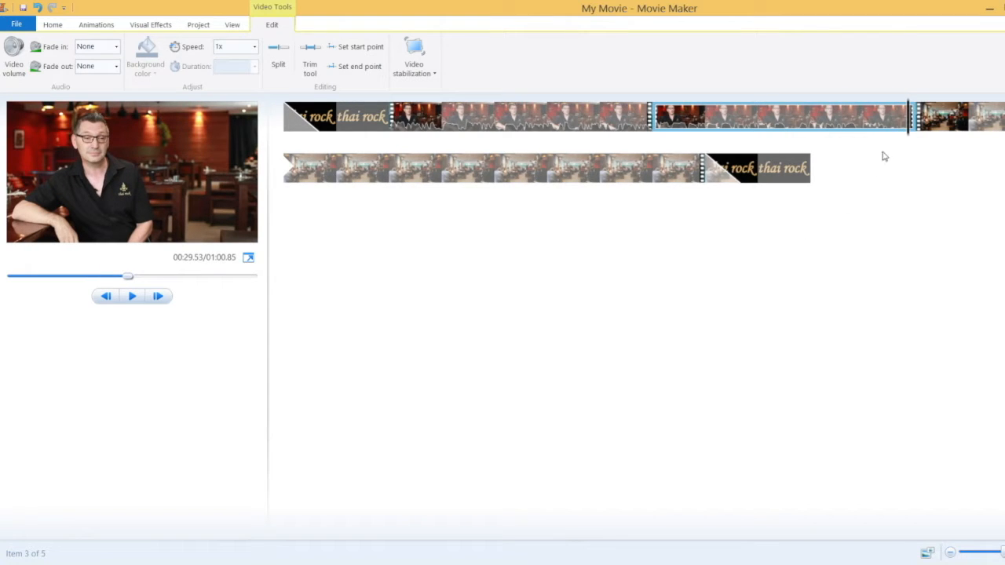
Split the footage at 00:28.73 and remove the new piece, bringing the movie to 00:59.65
left_click_drag(909, 134, 882, 138)
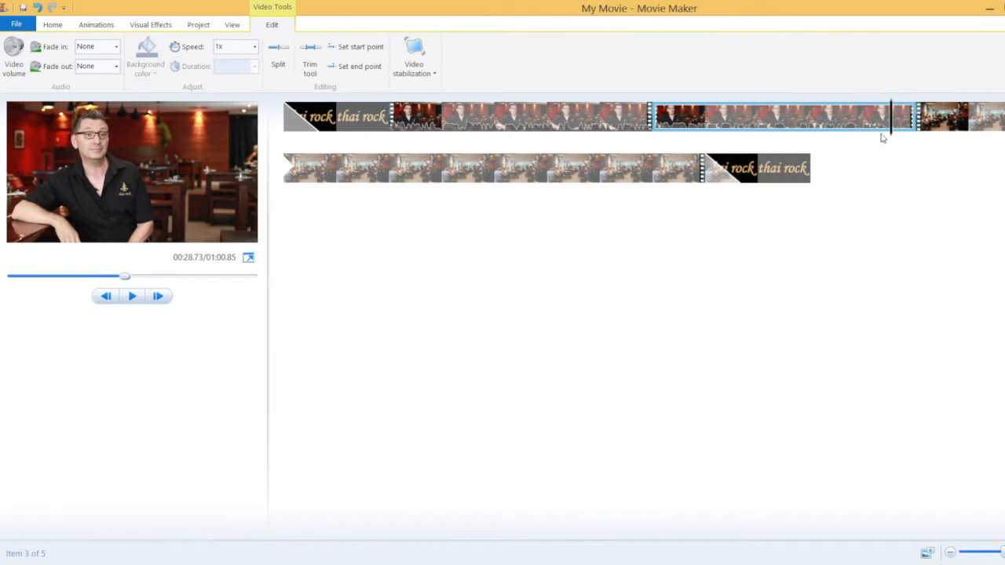
left_click(278, 57)
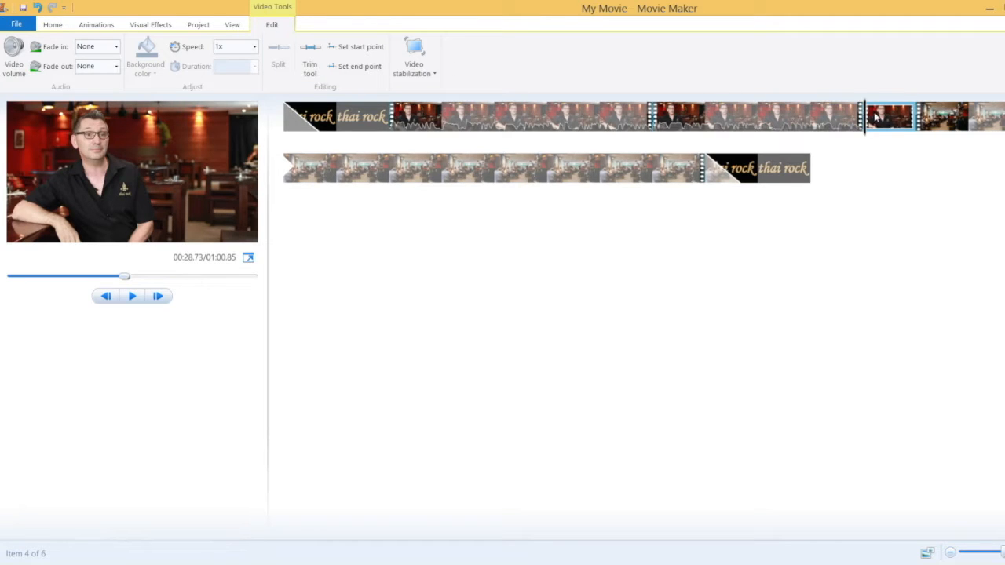
right_click(876, 116)
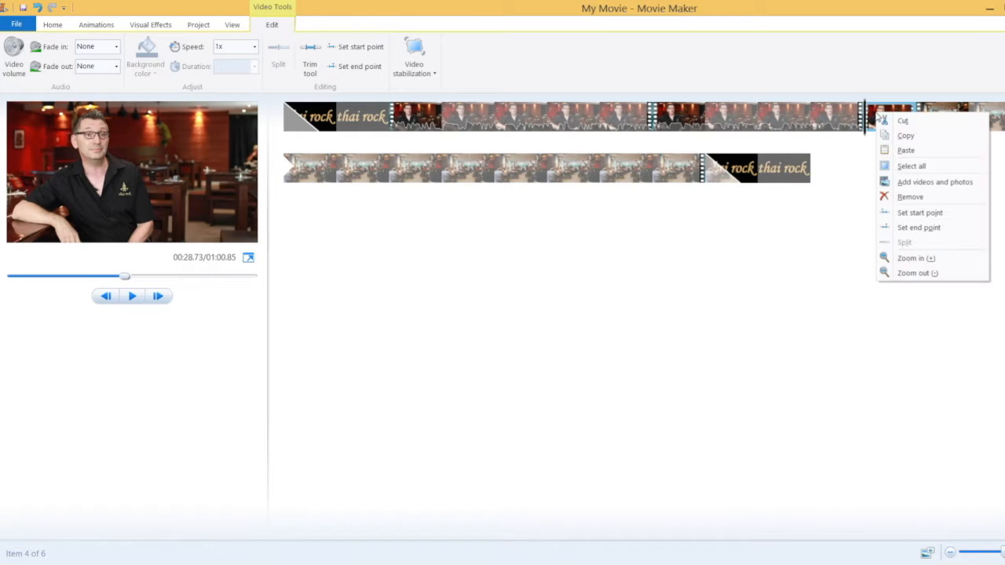
left_click(911, 197)
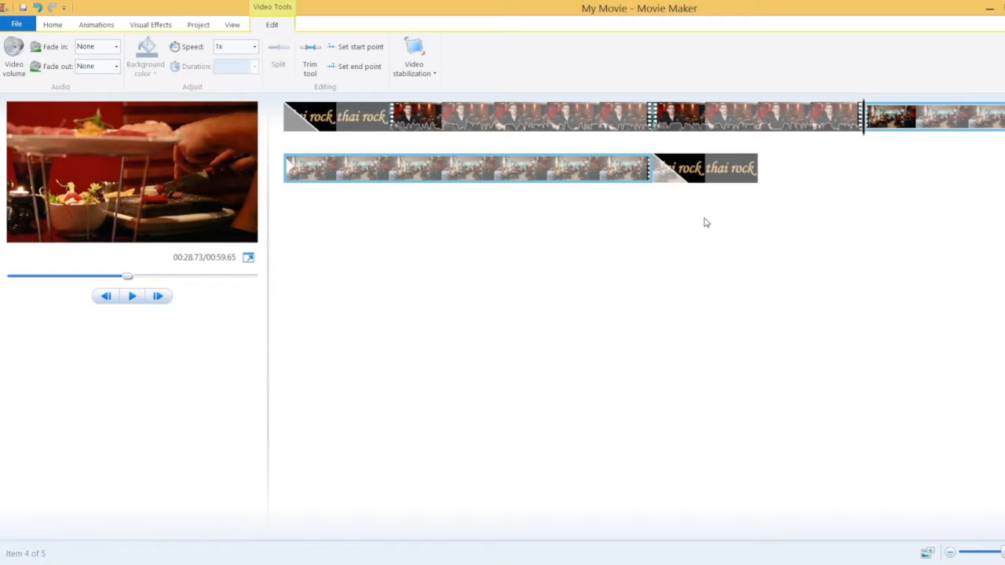
left_click_drag(864, 135, 915, 137)
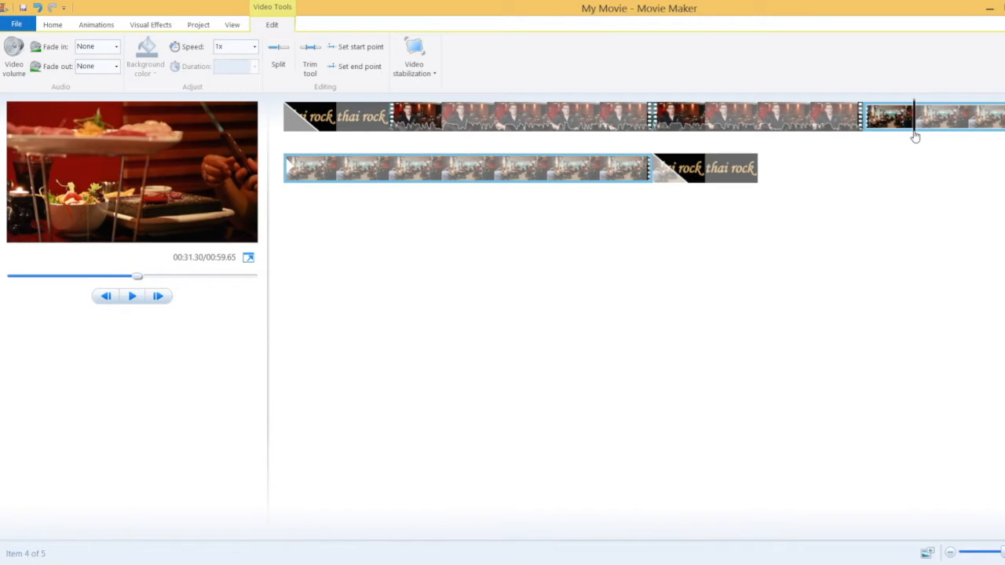
left_click(279, 55)
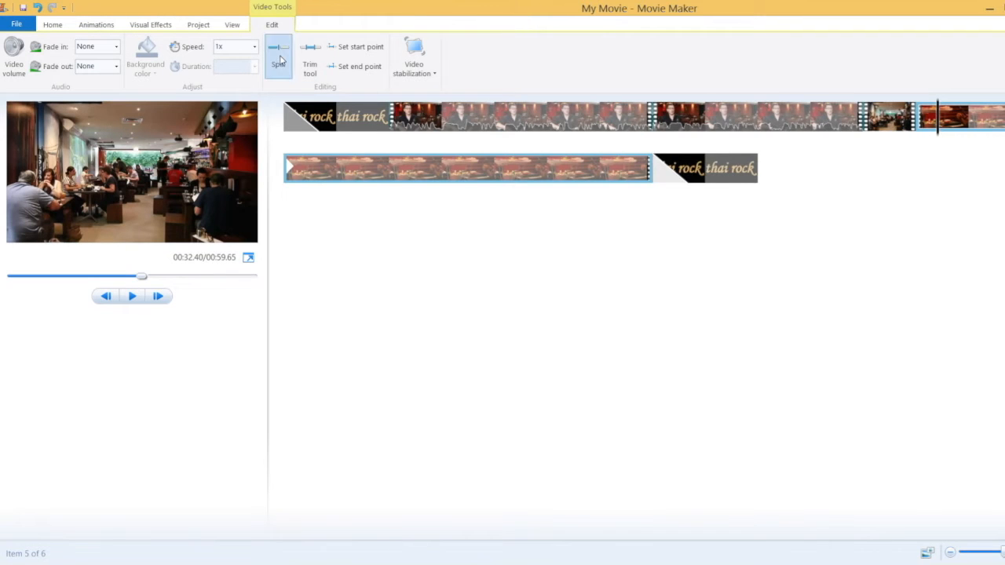
left_click(278, 65)
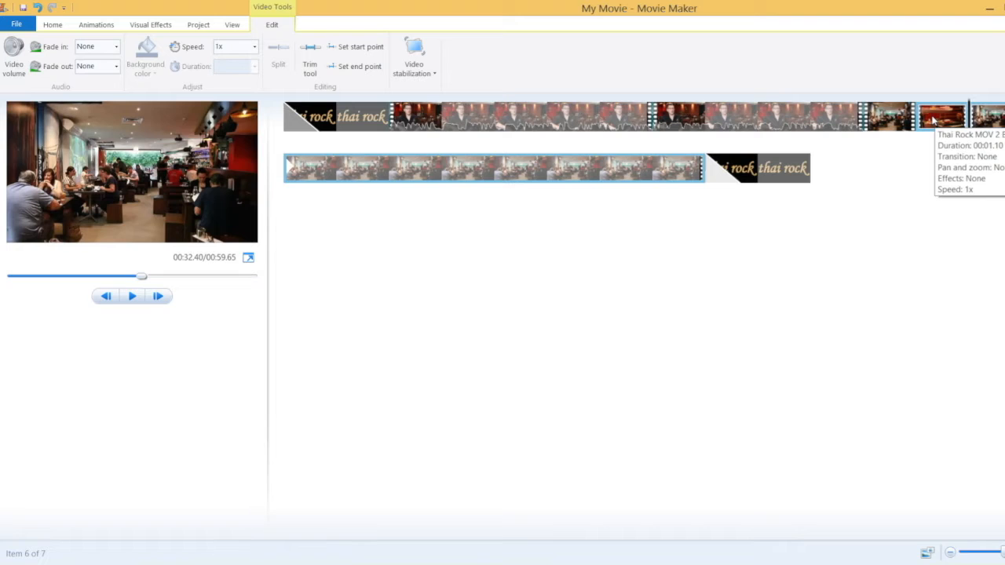
key("Delete")
mouse_move(887, 117)
left_mouse_down()
mouse_move(880, 132)
mouse_move(655, 133)
left_mouse_up()
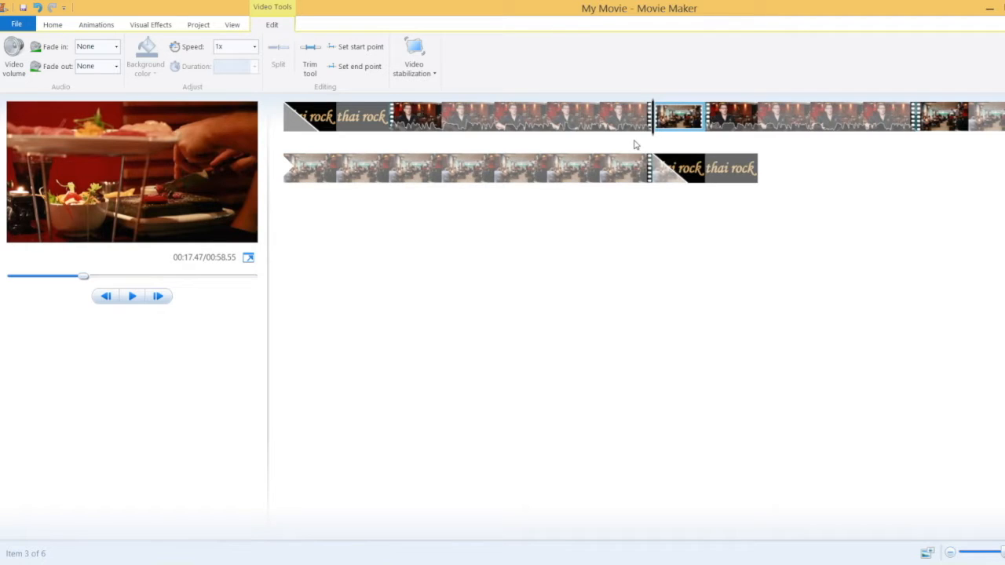
left_click(613, 120)
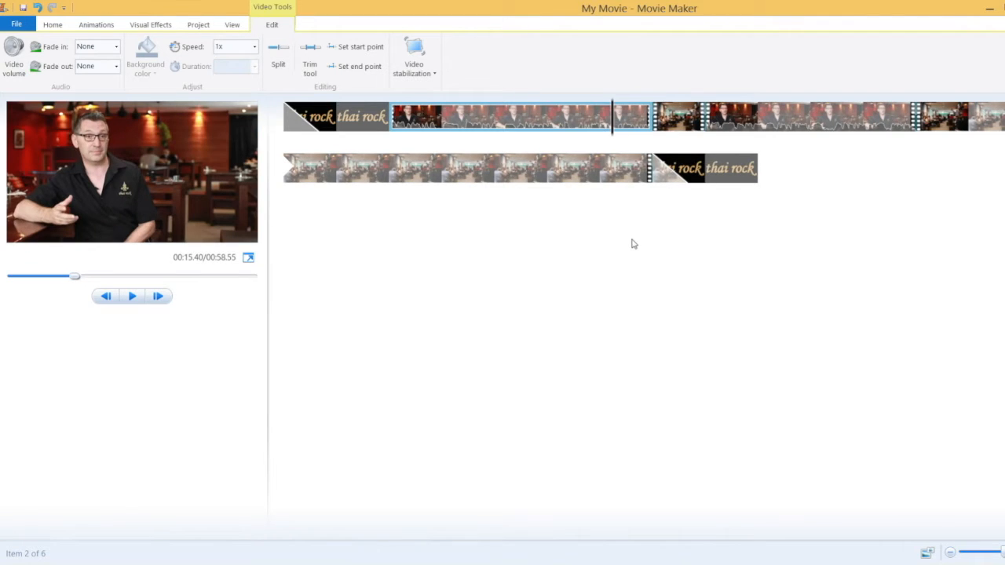
key("space")
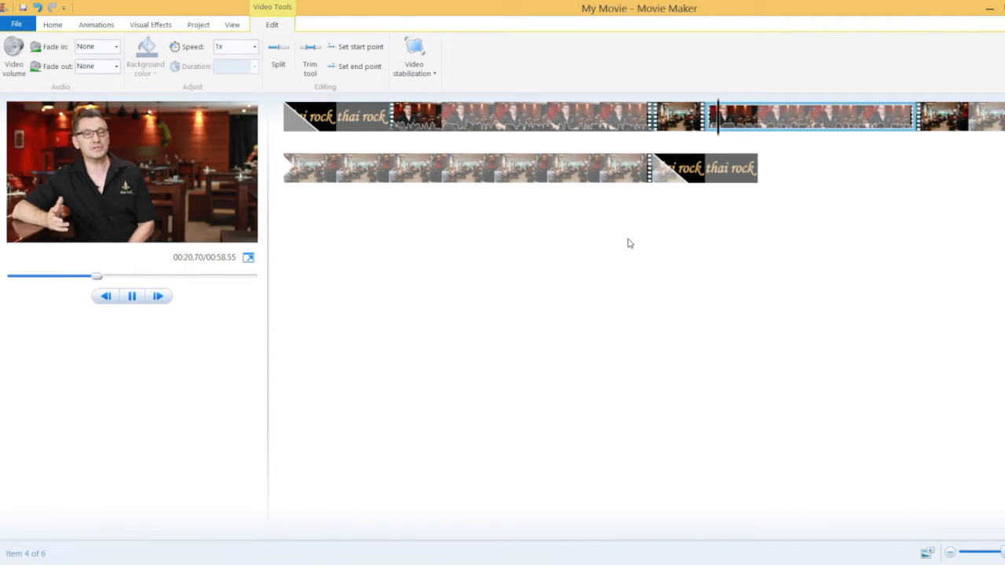
key("space")
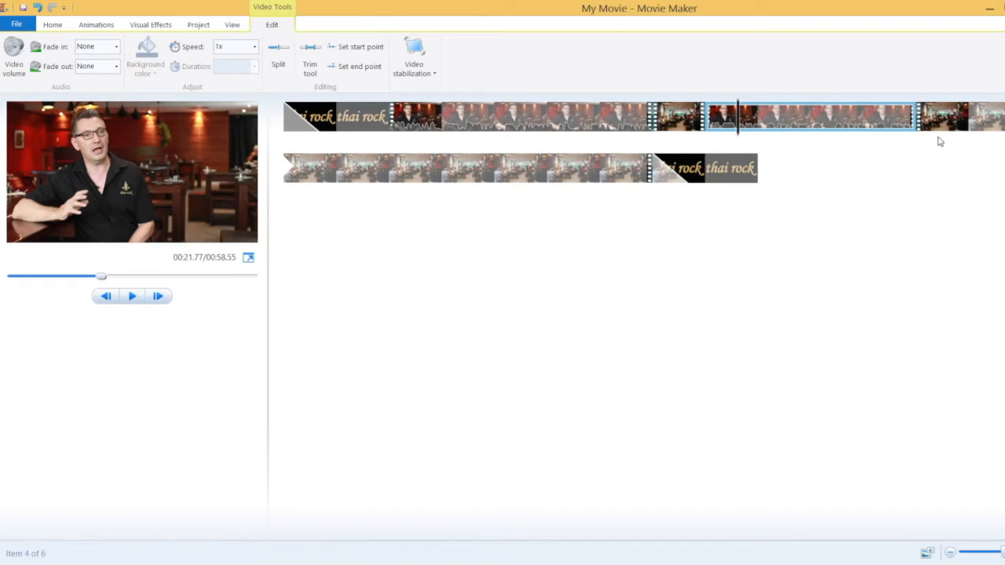
left_click_drag(742, 138, 994, 145)
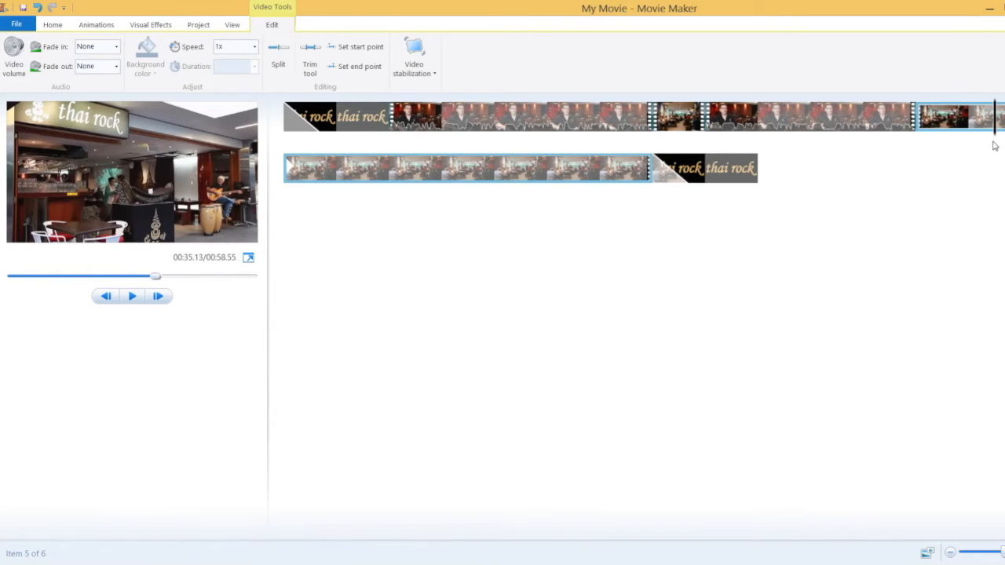
Split the restaurant footage and move the short piece into second position
left_click(278, 56)
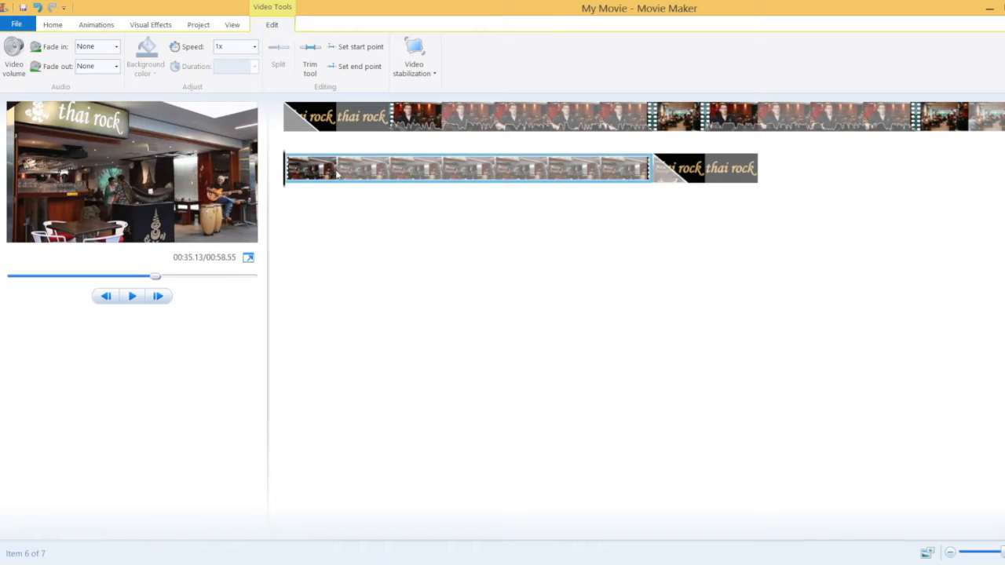
key("space")
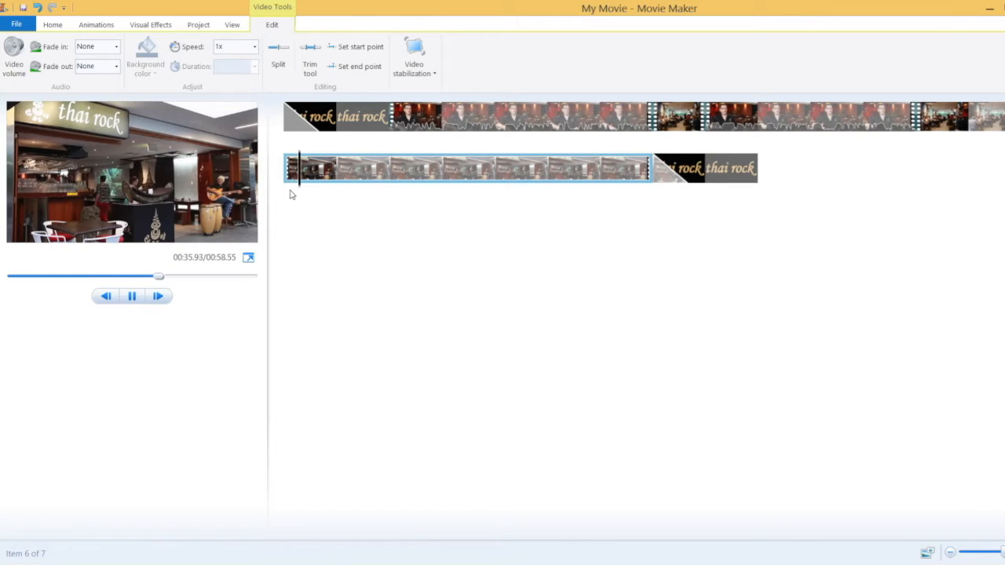
key("m")
left_click_drag(332, 179, 386, 146)
Make further splits in the lower restaurant clip
left_click(363, 181)
key("m")
left_click(279, 59)
left_click_drag(442, 169, 411, 177)
Split off the unwanted section at both ends and remove it, leaving the movie at 00:44.40
left_click(599, 169)
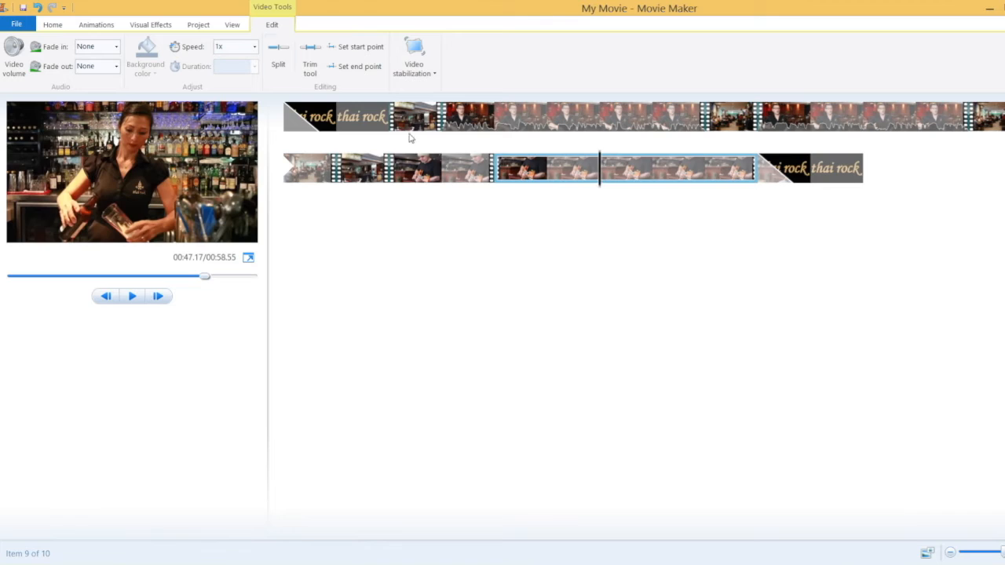
key("m")
left_click(706, 169)
key("m")
right_click(304, 169)
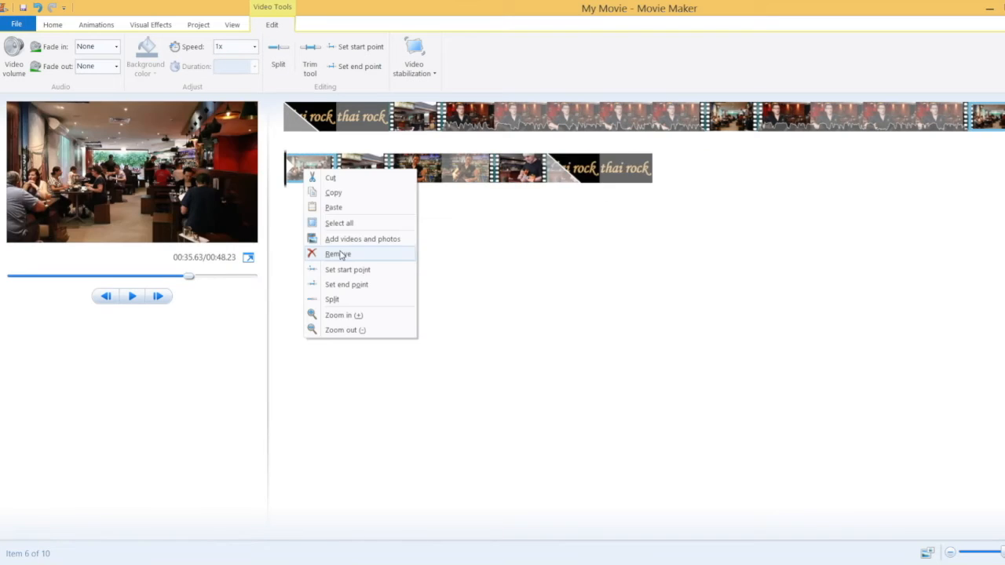
left_click(341, 254)
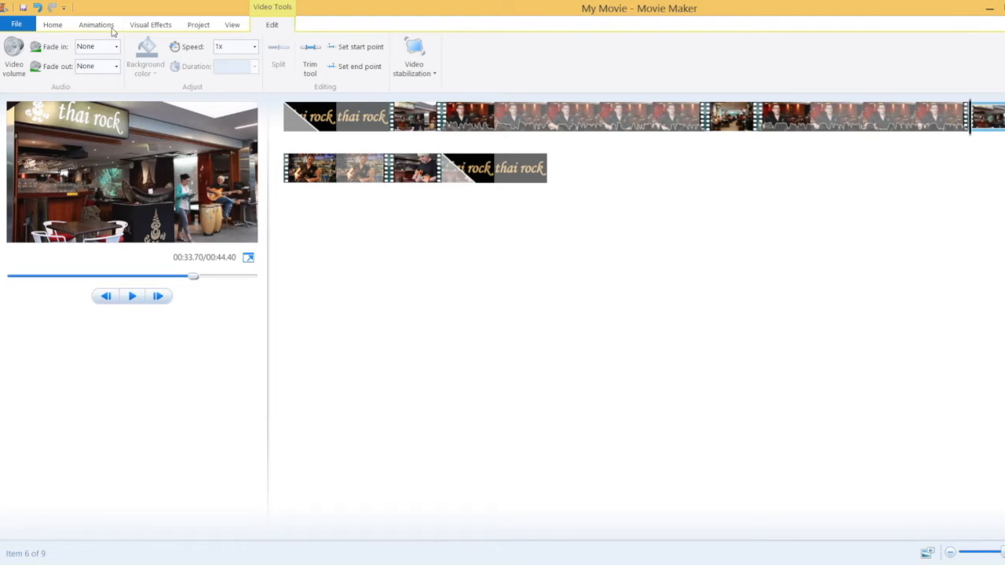
Insert a new placeholder title card with Title on the Home tab
left_click(52, 24)
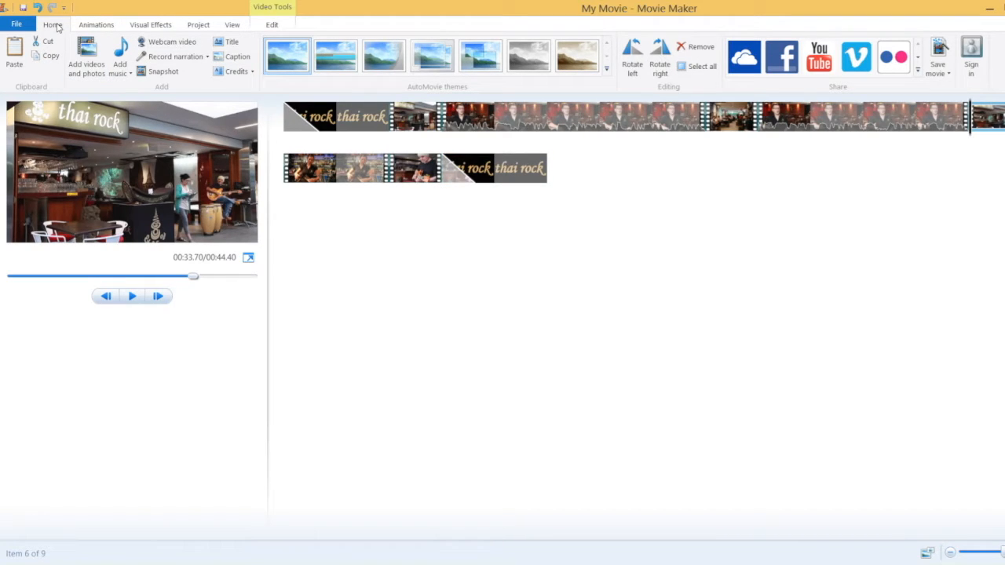
left_click(229, 42)
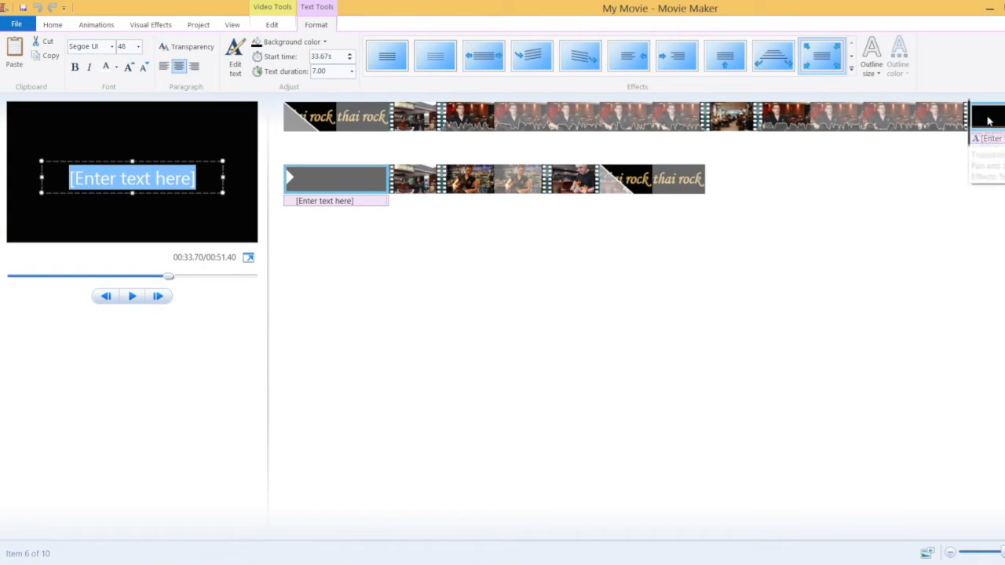
Move the new title card to just before the closing 'thai rock' title
left_click_drag(994, 124, 621, 199)
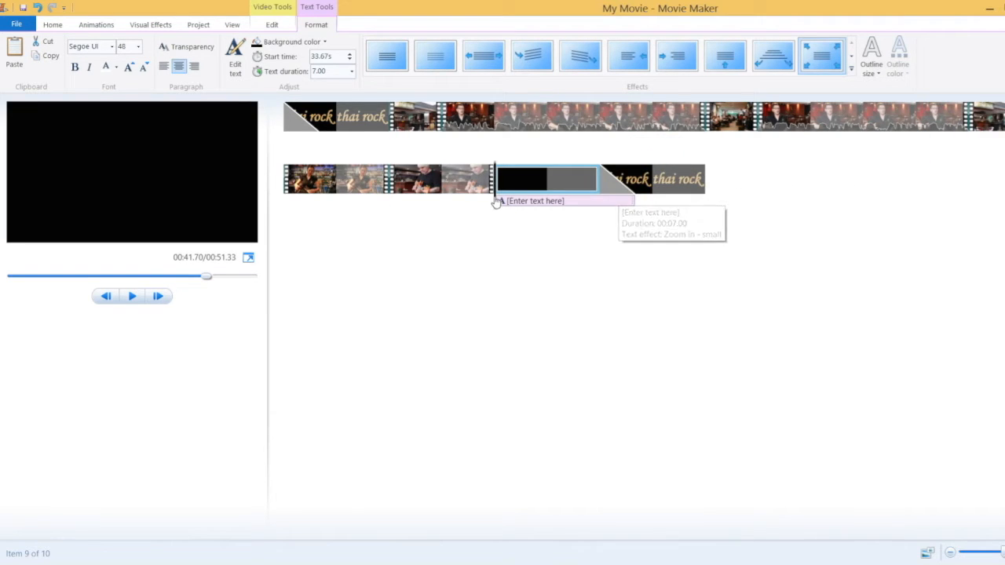
left_click(530, 204)
left_click_drag(530, 206, 535, 206)
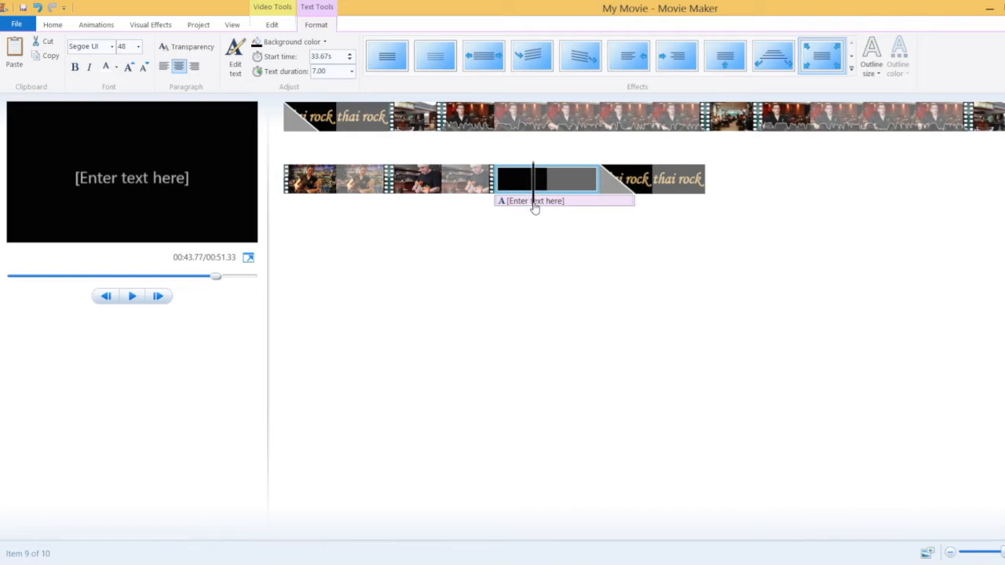
Replace the placeholder with 'Book your functions with us' and a 'Call' line with the phone number
left_click(139, 181)
left_click_drag(195, 178, 67, 160)
type("Book your functions with us")
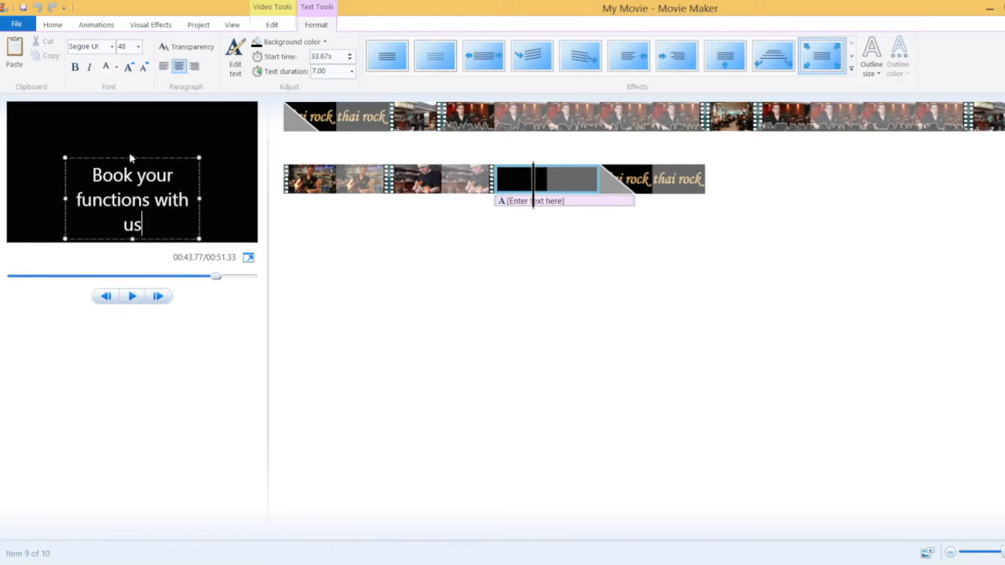
key("Return")
left_click_drag(69, 161, 29, 160)
left_click(132, 296)
left_click(133, 296)
Fix the title's line breaks so 'with us' stays on the first line
left_click(195, 174)
left_click(200, 155)
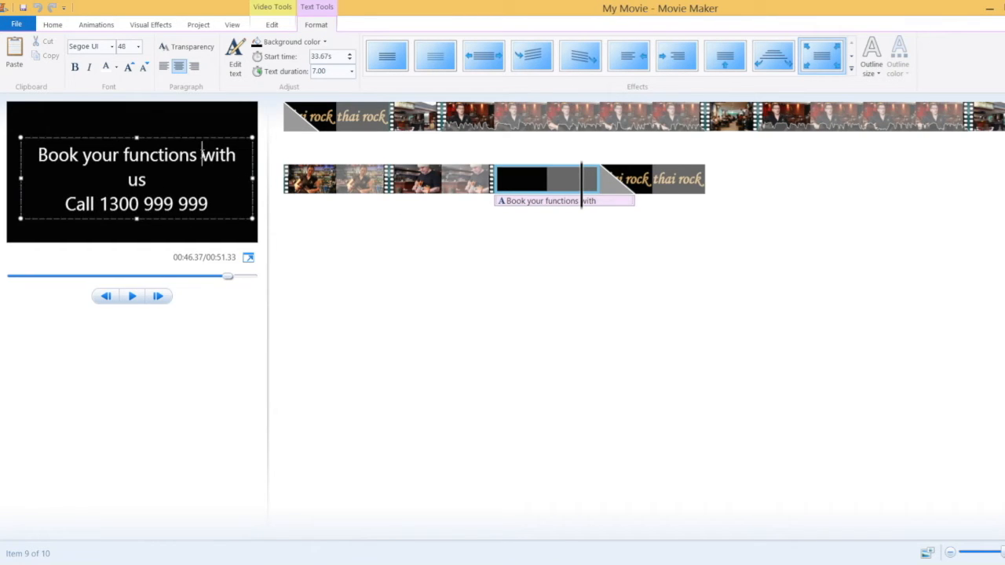
key("Return")
key("Down")
key("BackSpace")
left_click(504, 222)
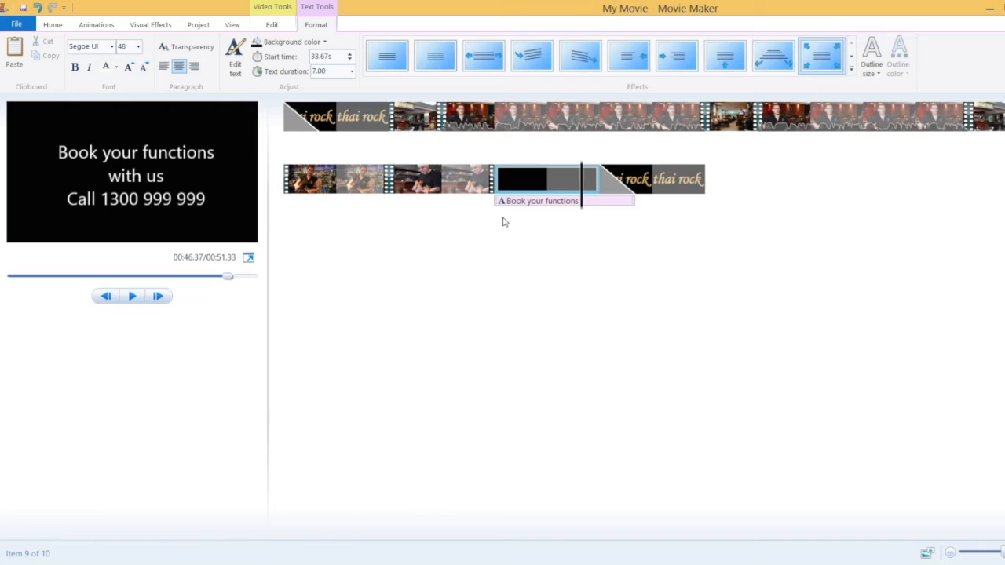
left_click(481, 183)
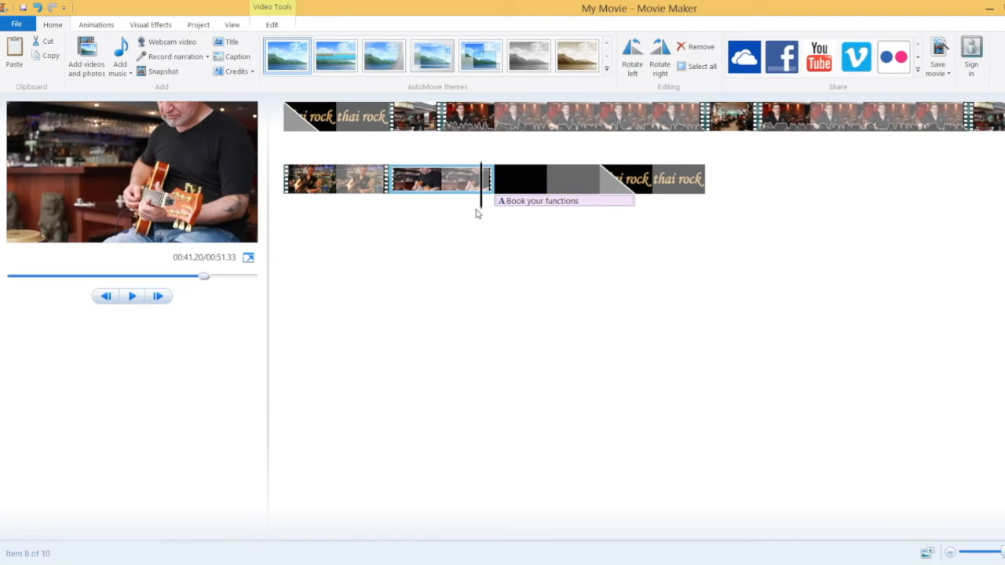
key("space")
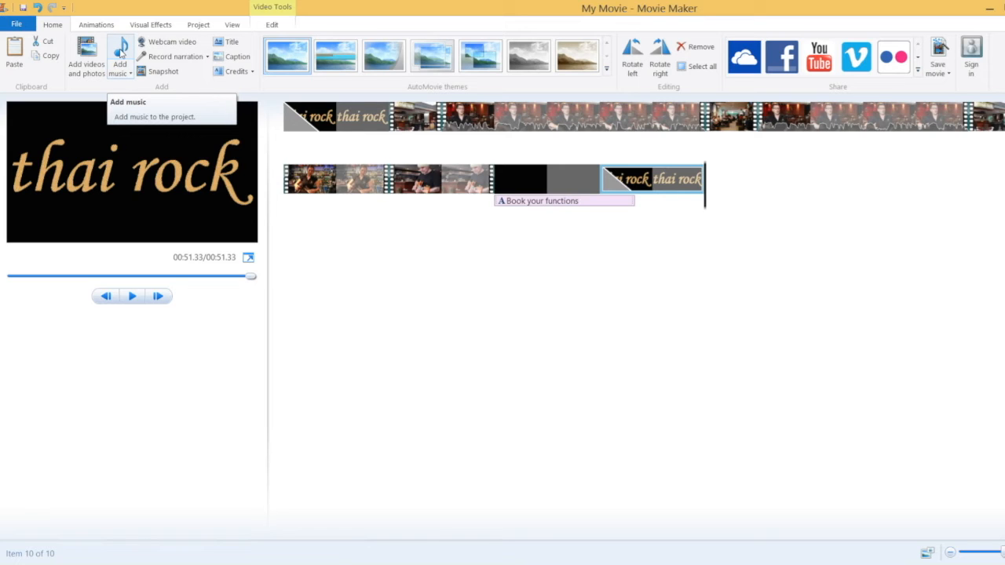
Add 'similar to American Beauty' from drive E: as the movie's background music
left_click(121, 52)
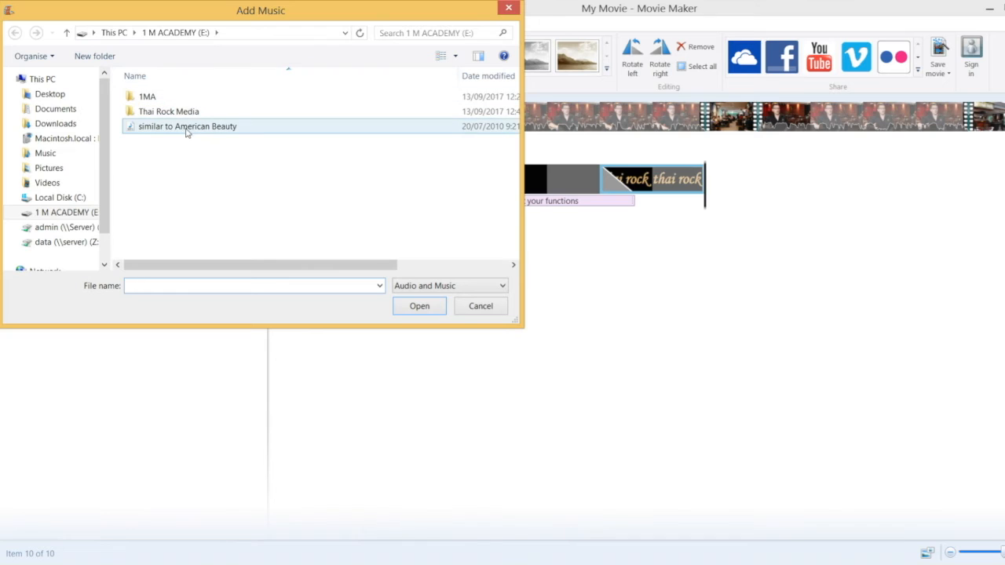
left_click(187, 128)
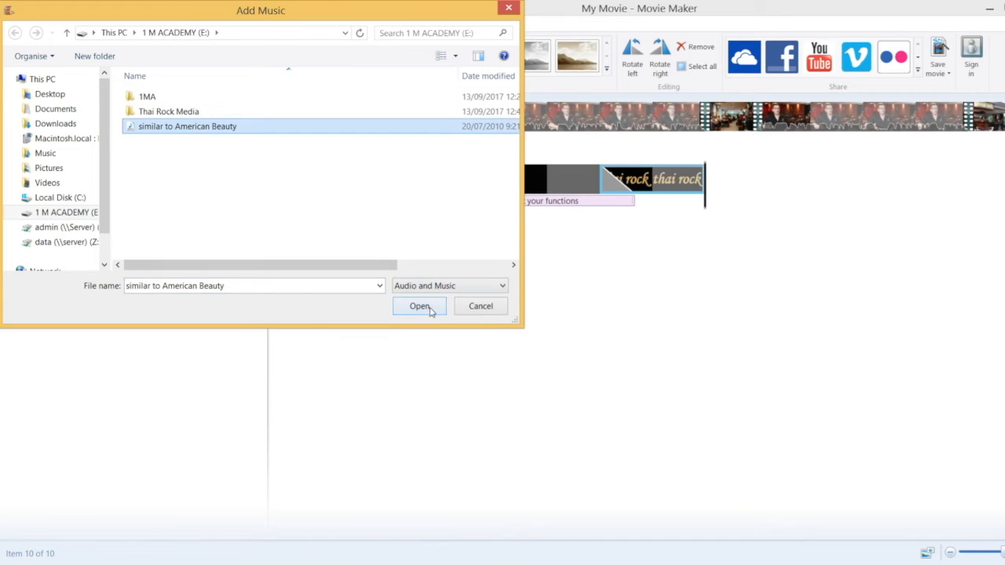
left_click(429, 312)
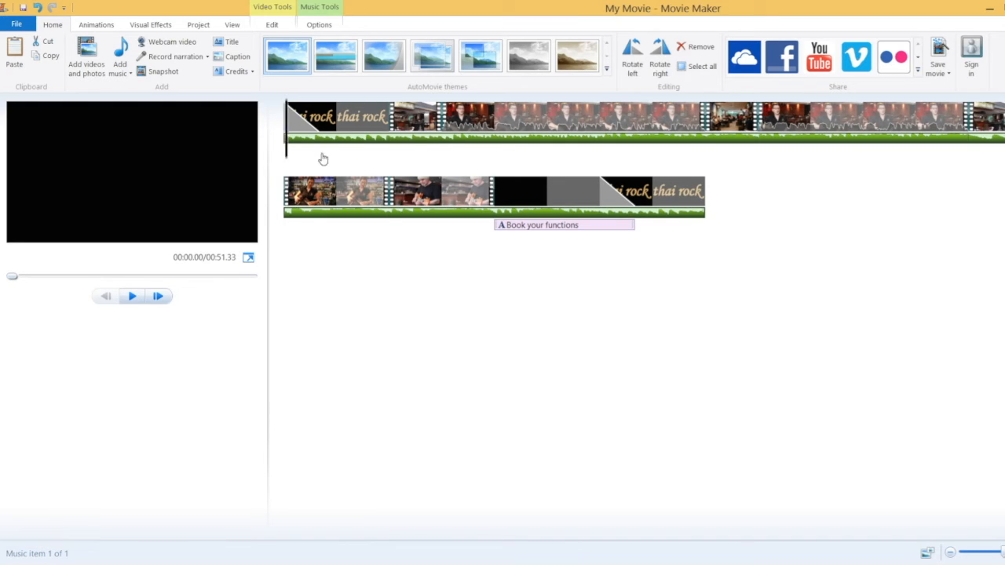
Preview the movie's start with the new music, then show the Music Tools Options settings
left_click(452, 157)
left_click(133, 297)
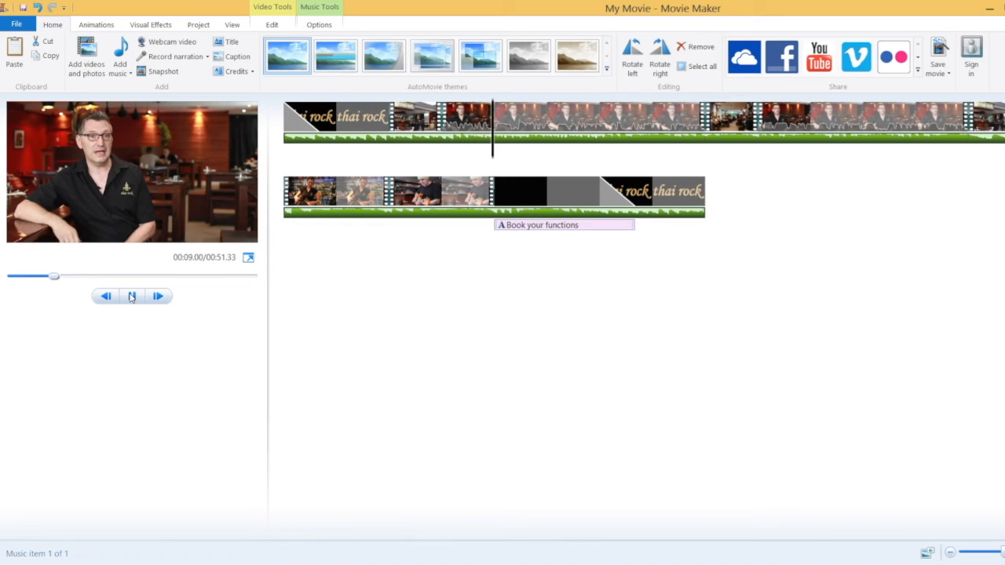
left_click(132, 296)
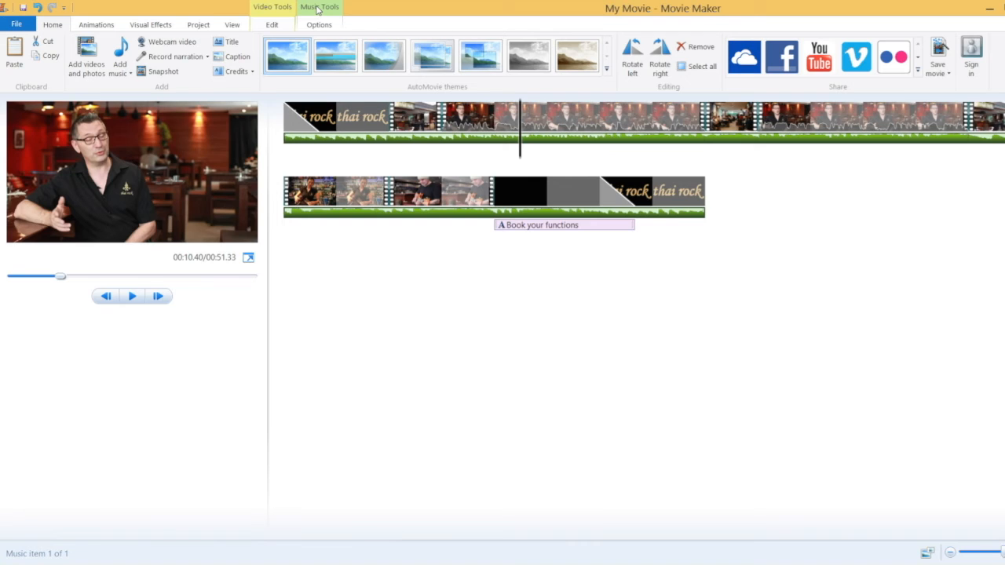
left_click(317, 8)
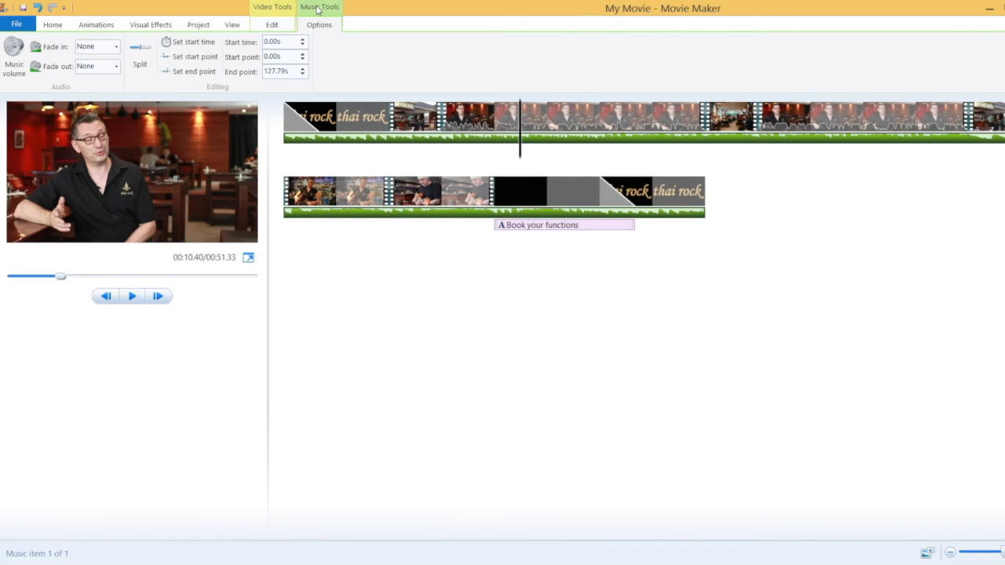
Turn the background music volume down and play the preview to check the level
left_click(13, 51)
left_click_drag(46, 93, 35, 94)
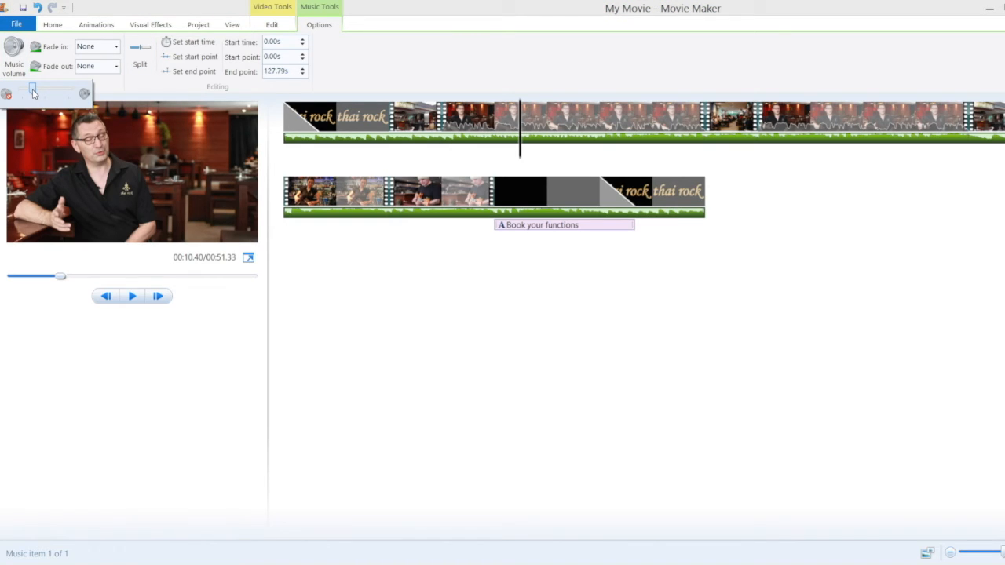
left_click(133, 297)
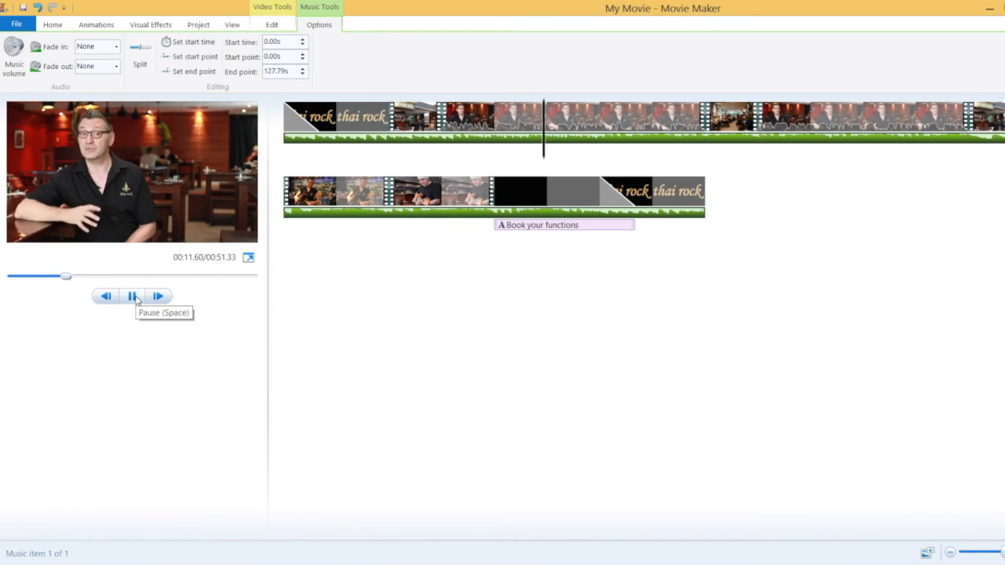
left_click(132, 297)
left_click(16, 54)
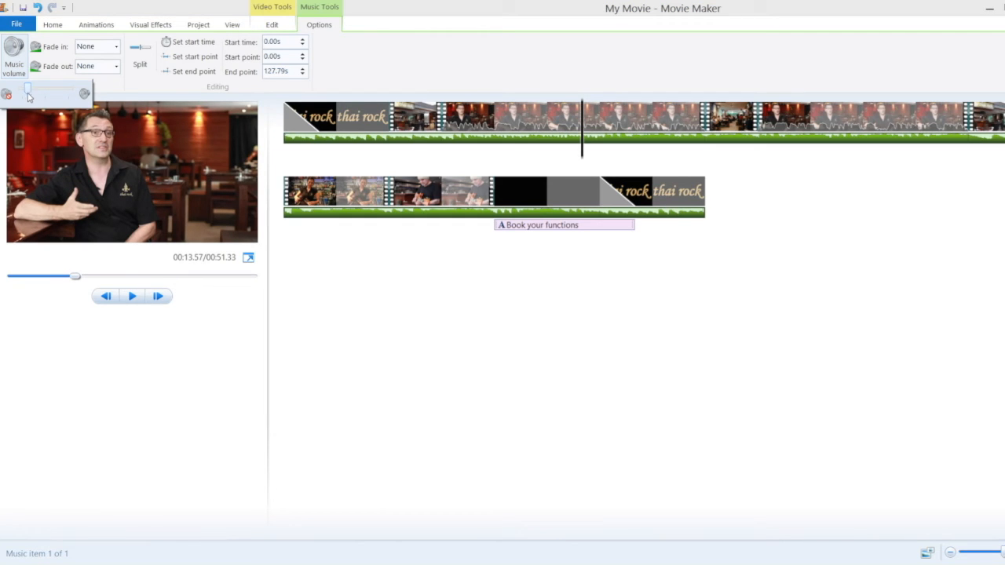
left_click(130, 296)
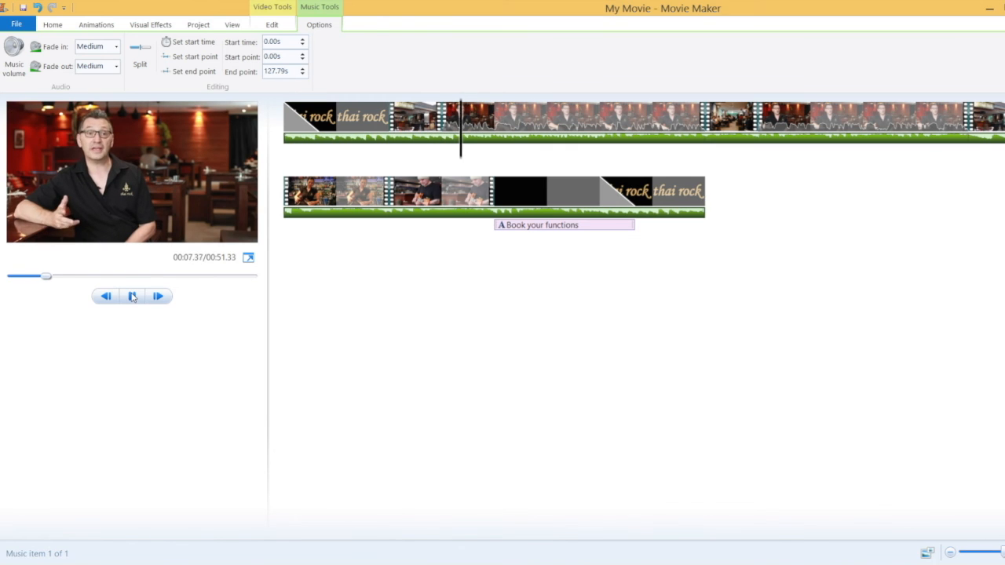
left_click(132, 297)
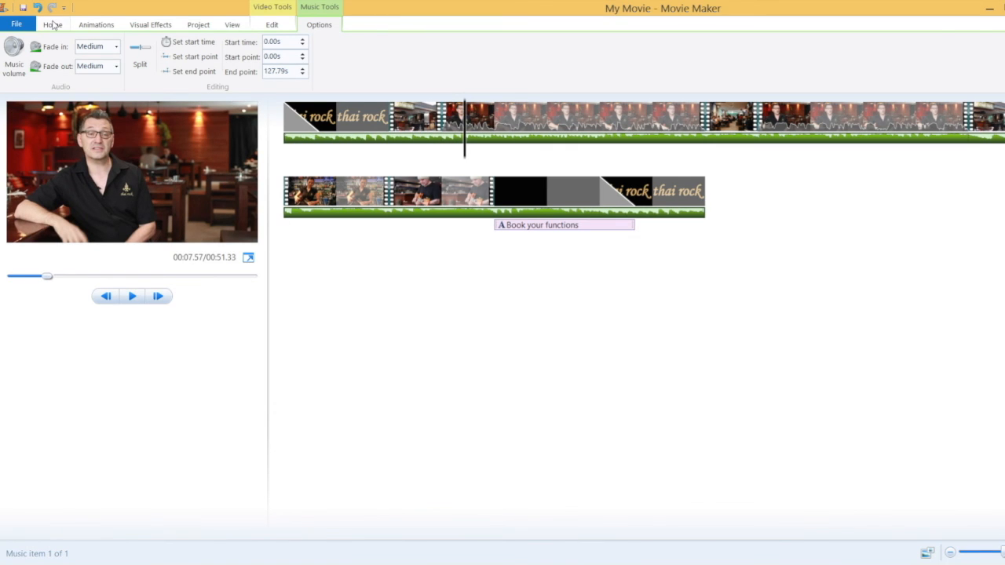
Start publishing the movie to OneDrive, then close the resolution choice without publishing
left_click(52, 25)
left_click(744, 59)
left_click(691, 102)
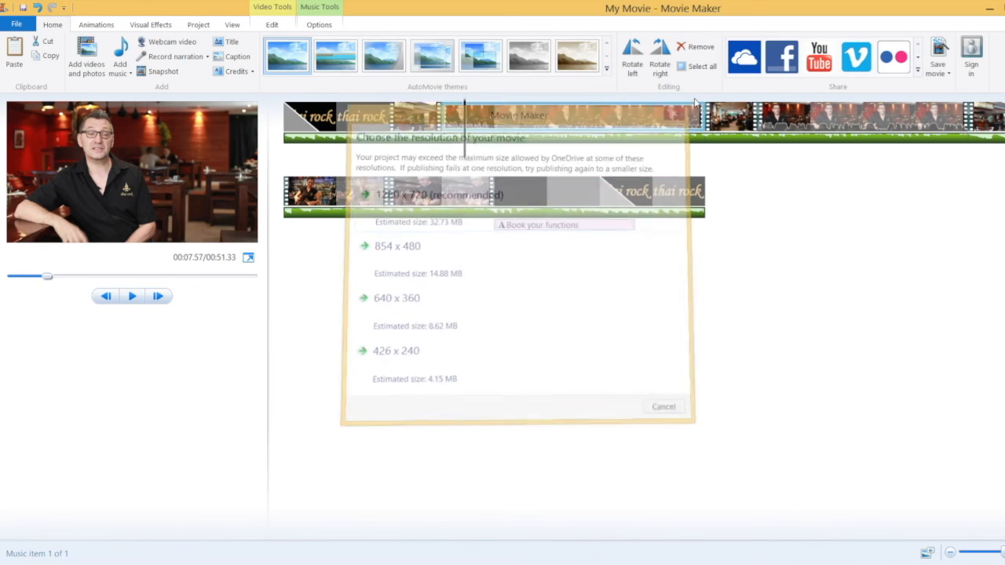